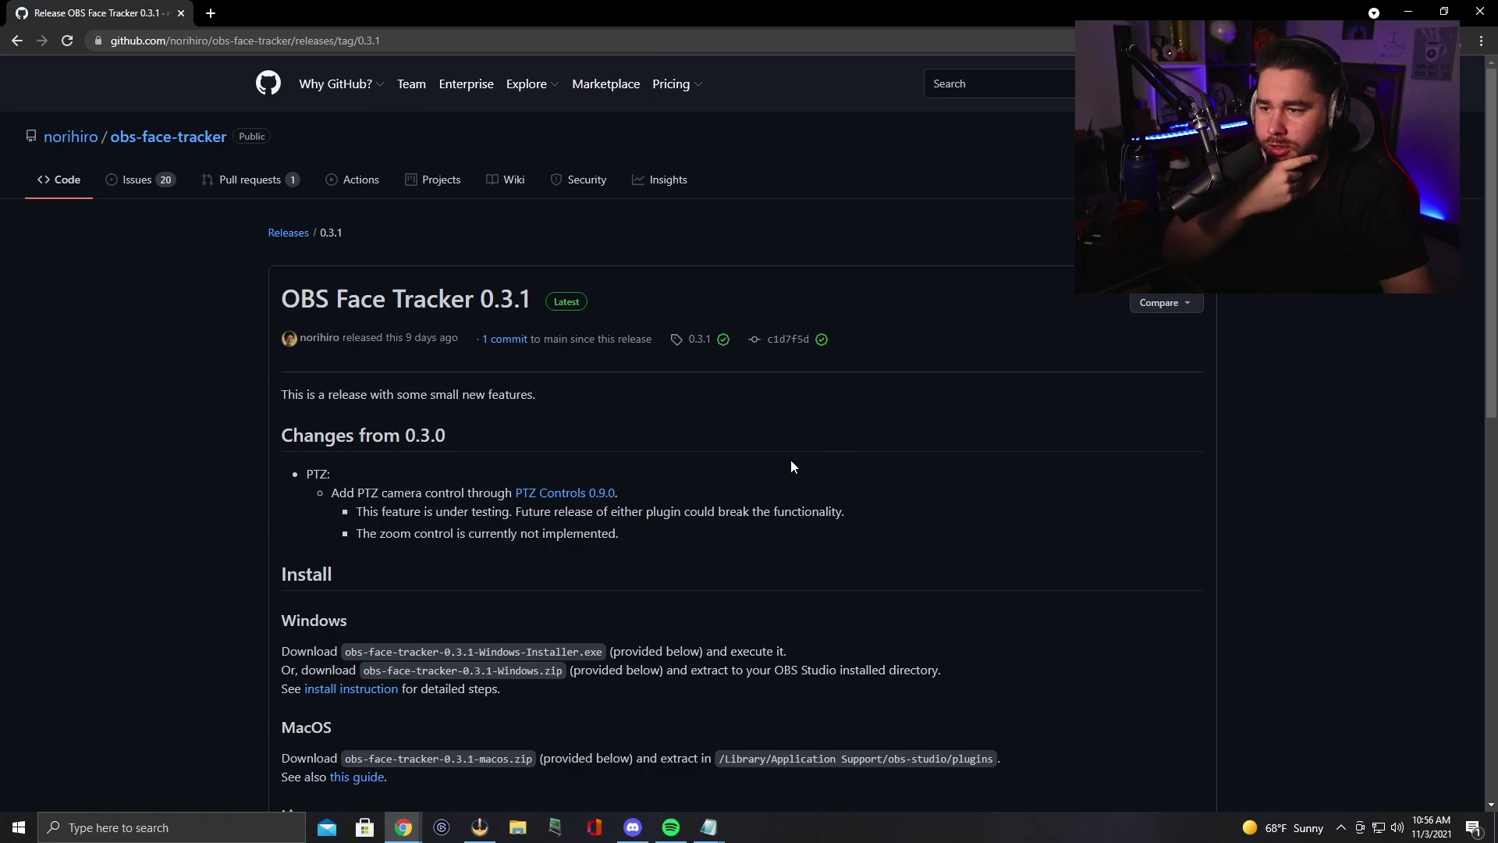
Download obs-face-tracker-0.3.1-Windows-Installer.exe from the release assets and dismiss the SmartScreen warning.
{"action": "scroll", "coordinate": [791, 465], "scroll_direction": "down", "scroll_amount": 10}
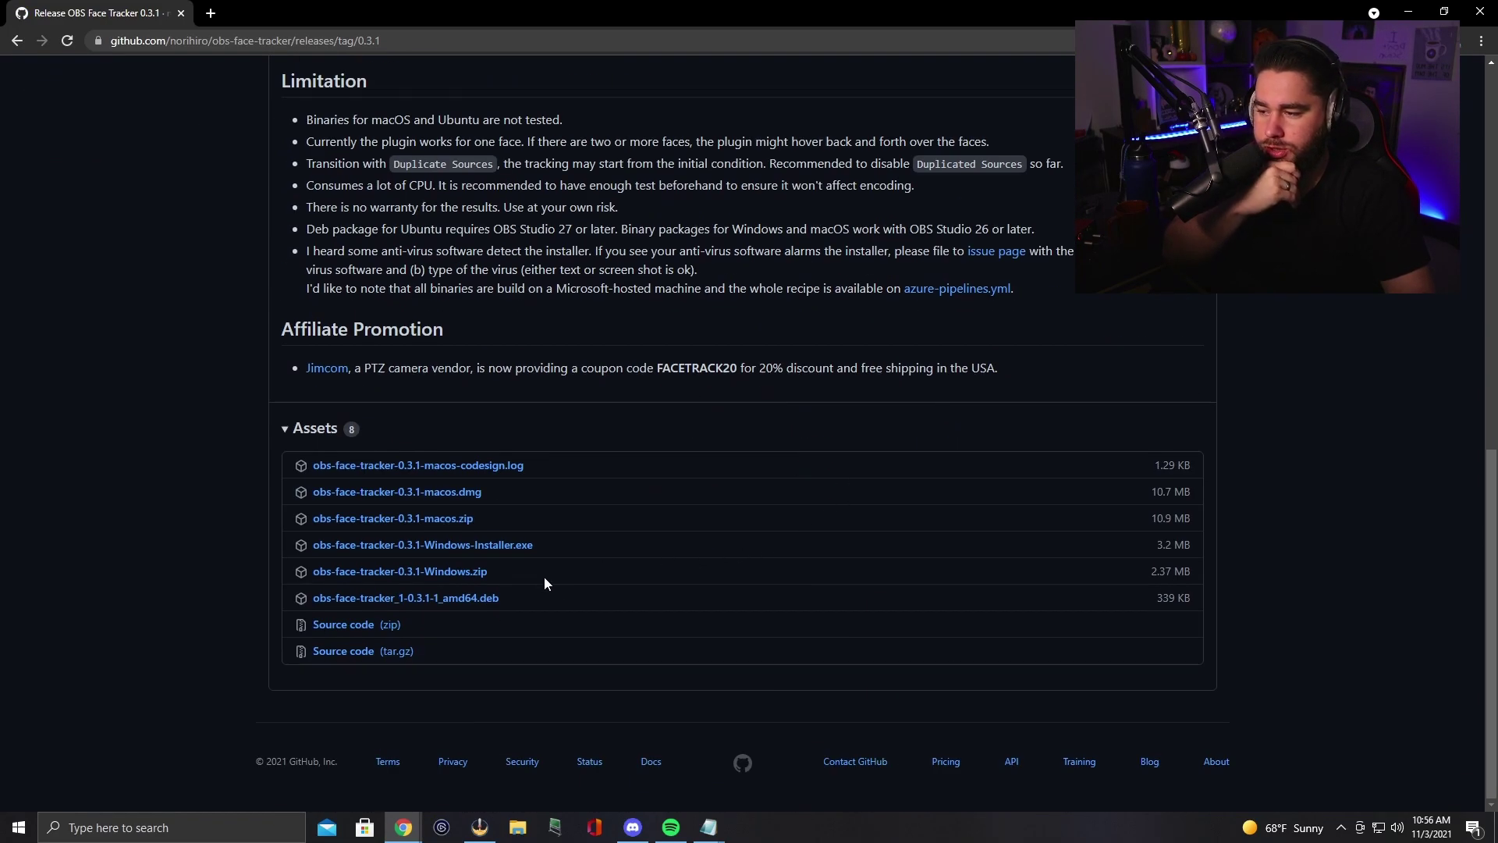
{"action": "left_click", "coordinate": [457, 549]}
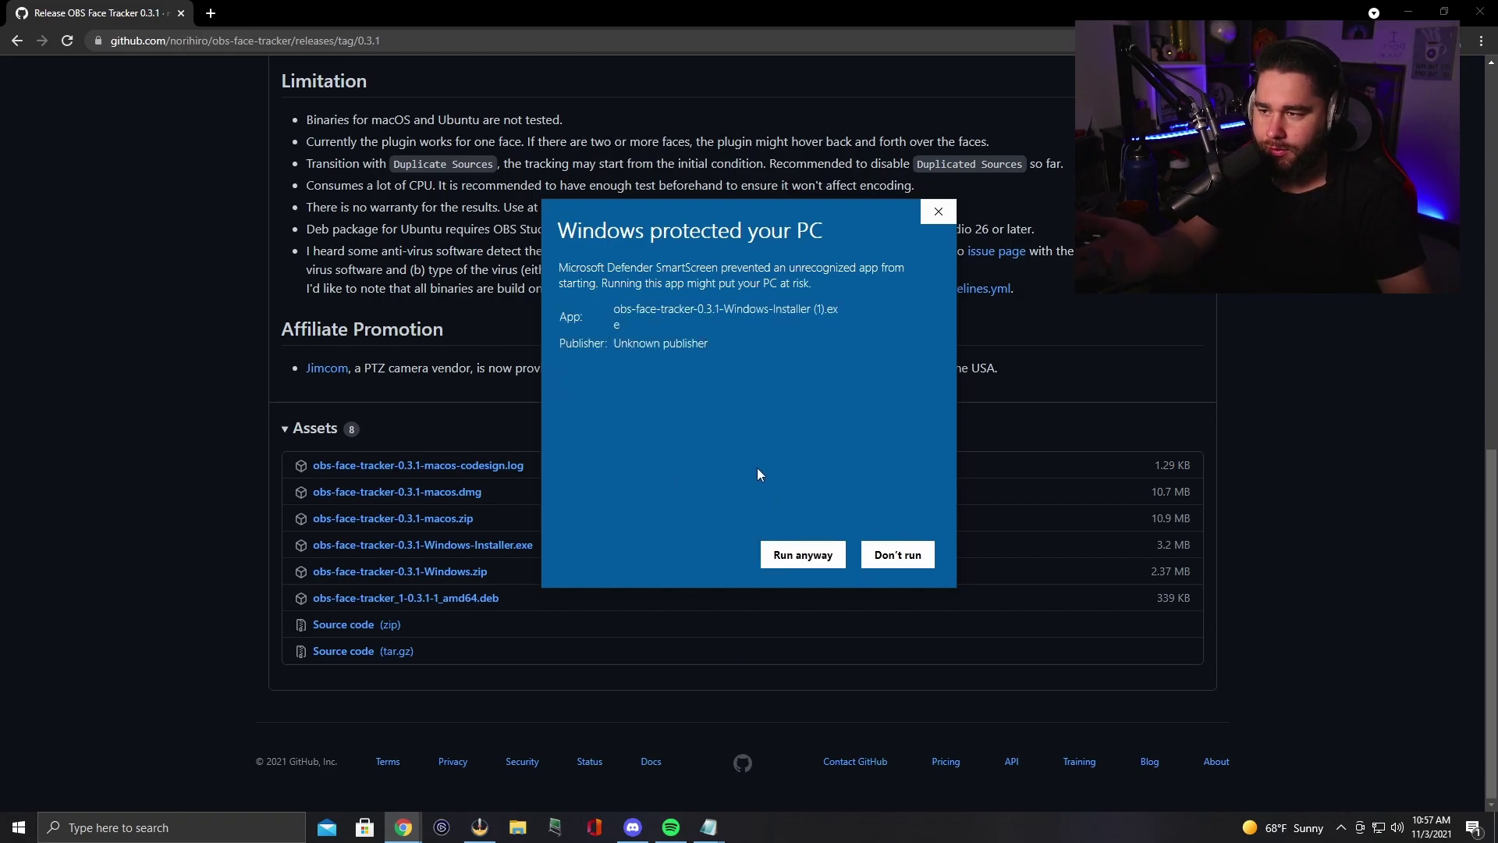
{"action": "left_click", "coordinate": [939, 212]}
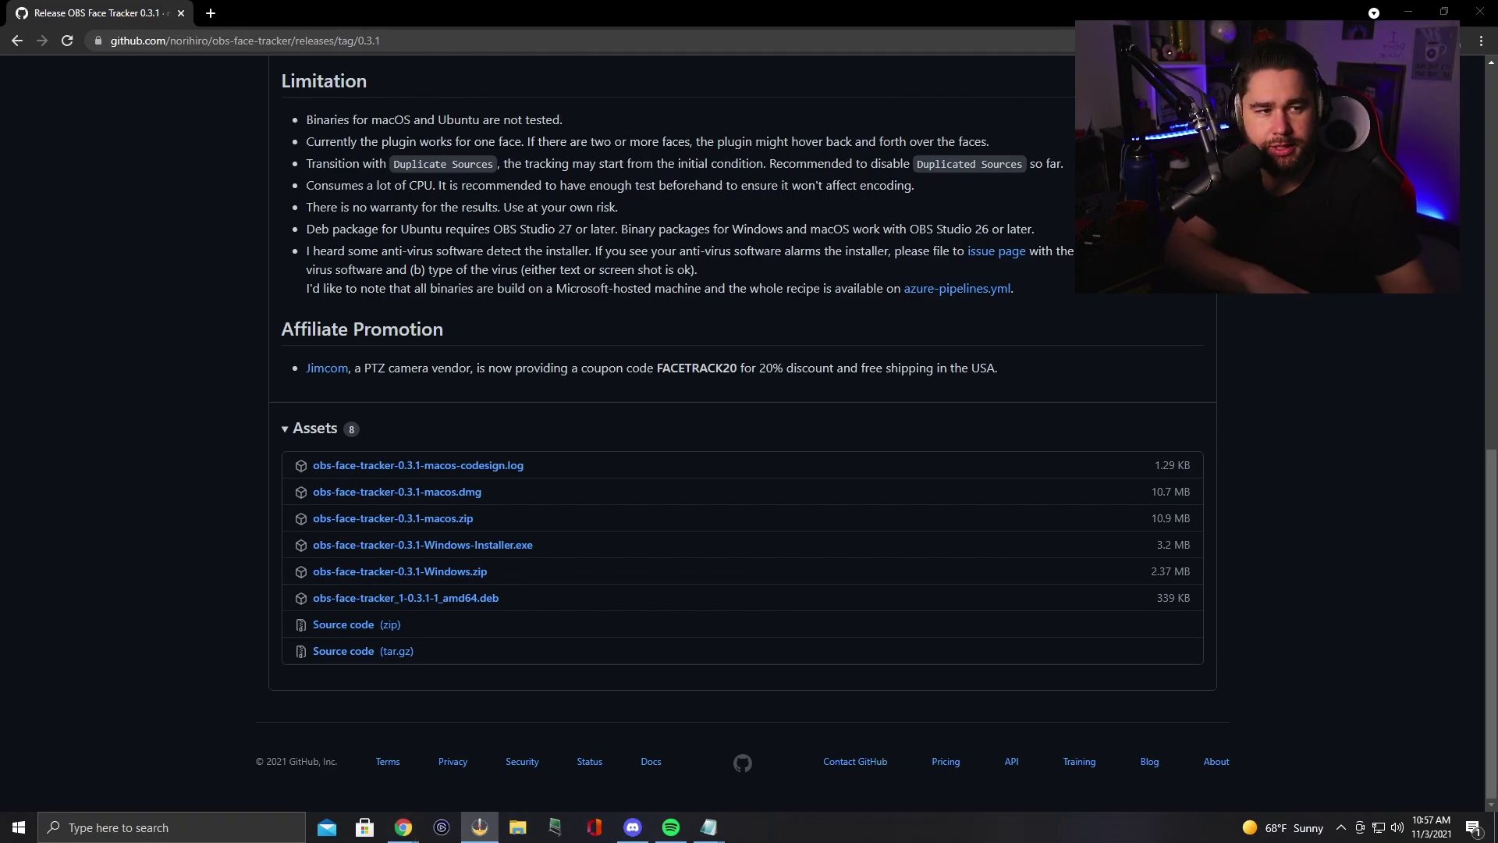
Add a Face Tracker effect filter to the MAIN CAM source in OBS.
{"action": "key", "text": "alt+Tab"}
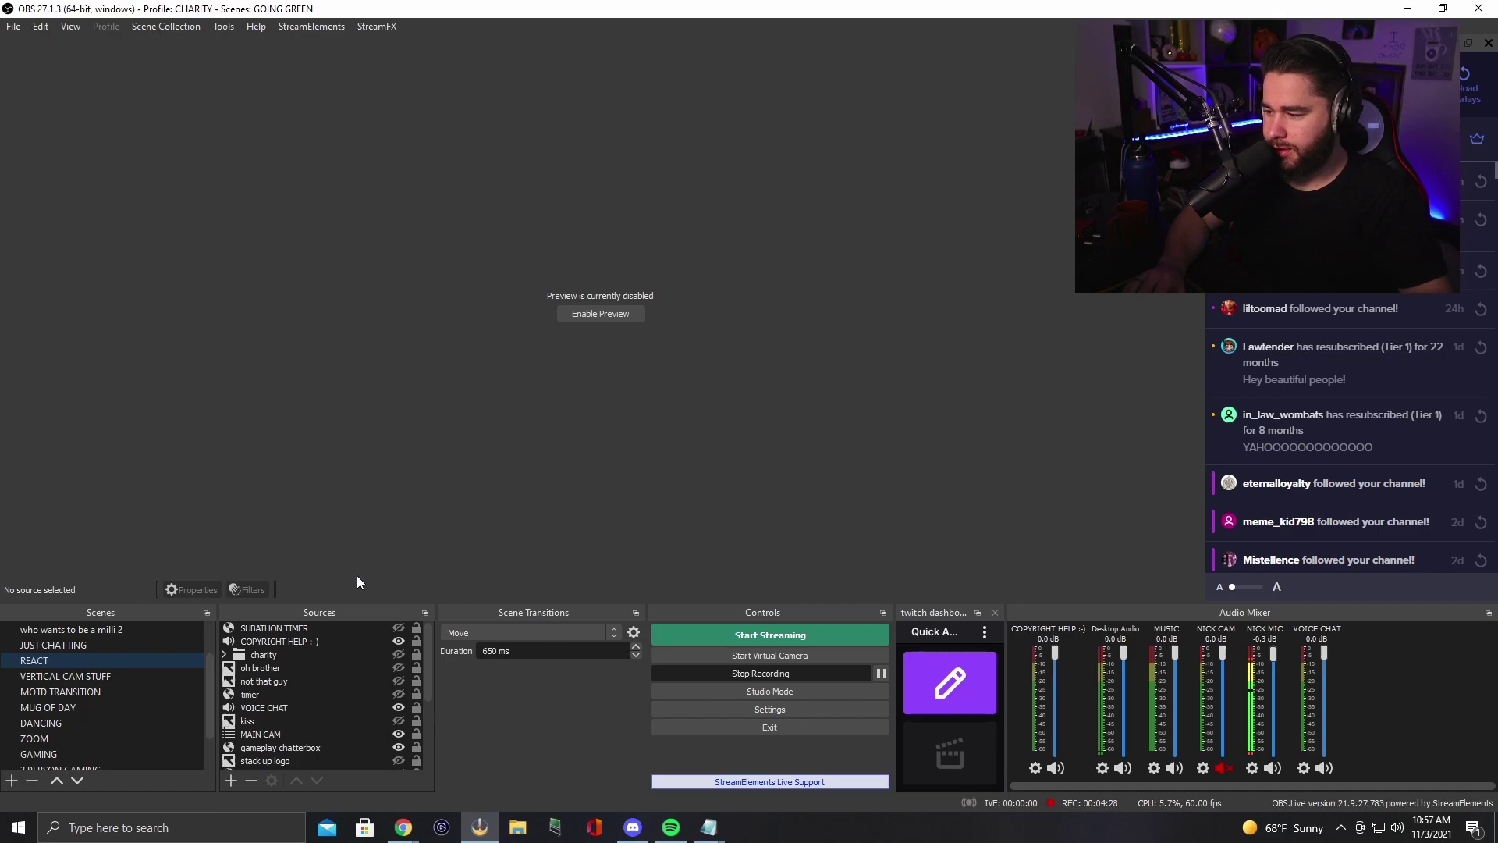
{"action": "scroll", "coordinate": [296, 697], "scroll_direction": "down", "scroll_amount": 1}
{"action": "right_click", "coordinate": [296, 696]}
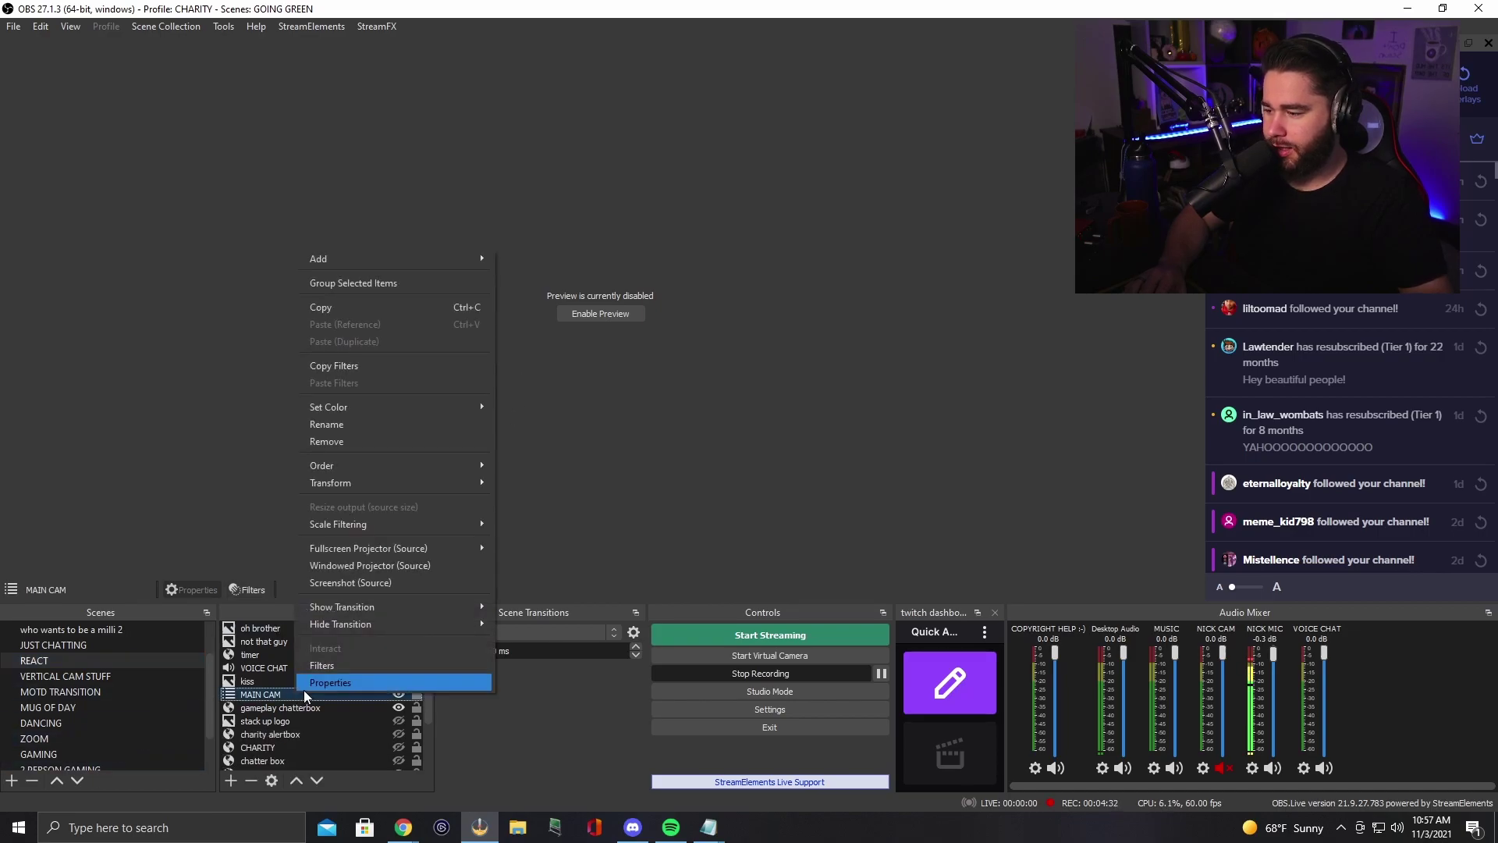
{"action": "left_click", "coordinate": [320, 666]}
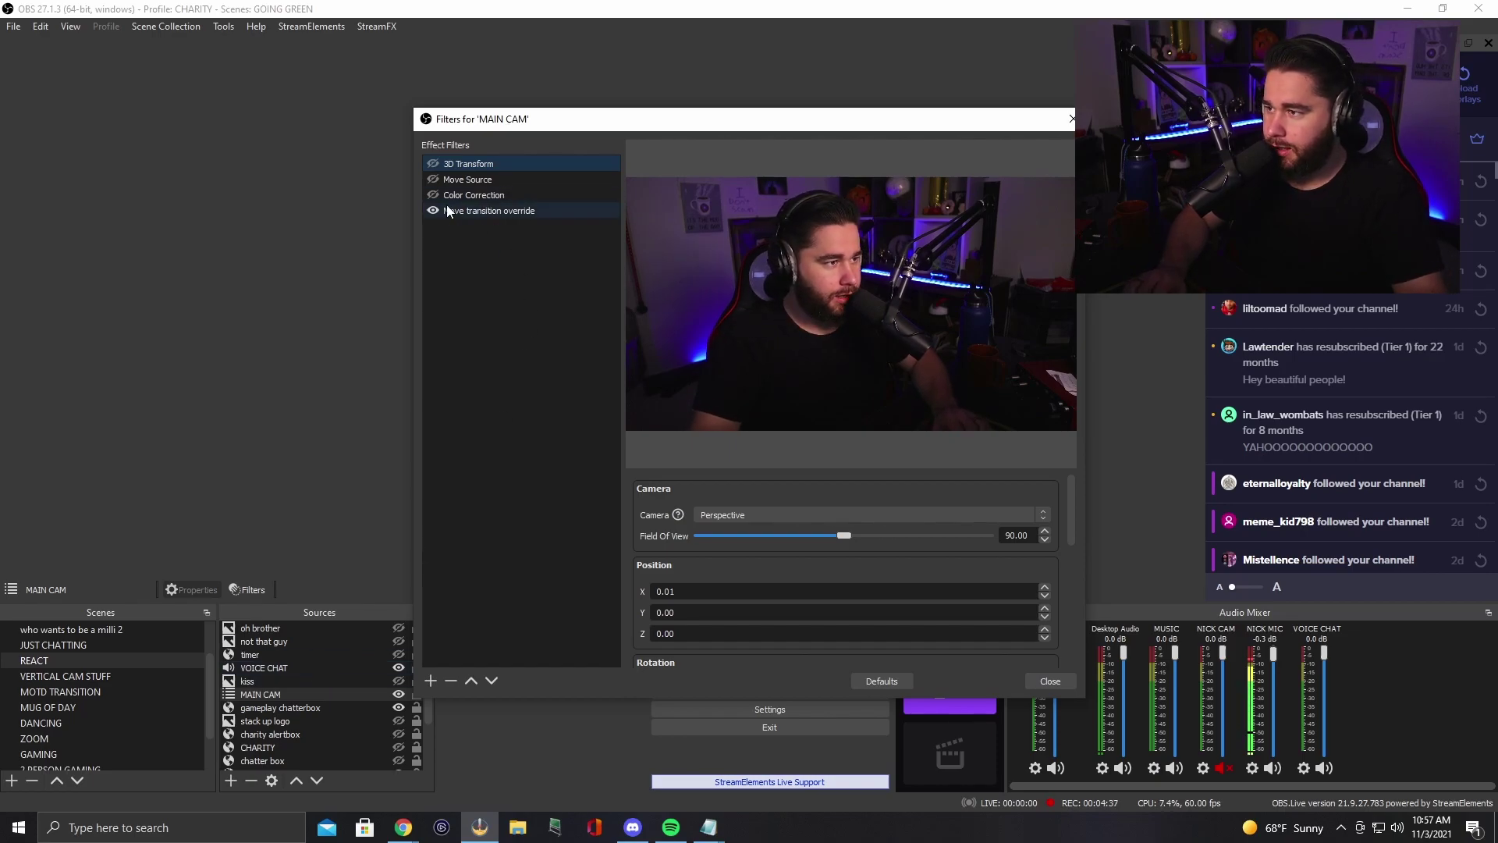
{"action": "left_click", "coordinate": [430, 680]}
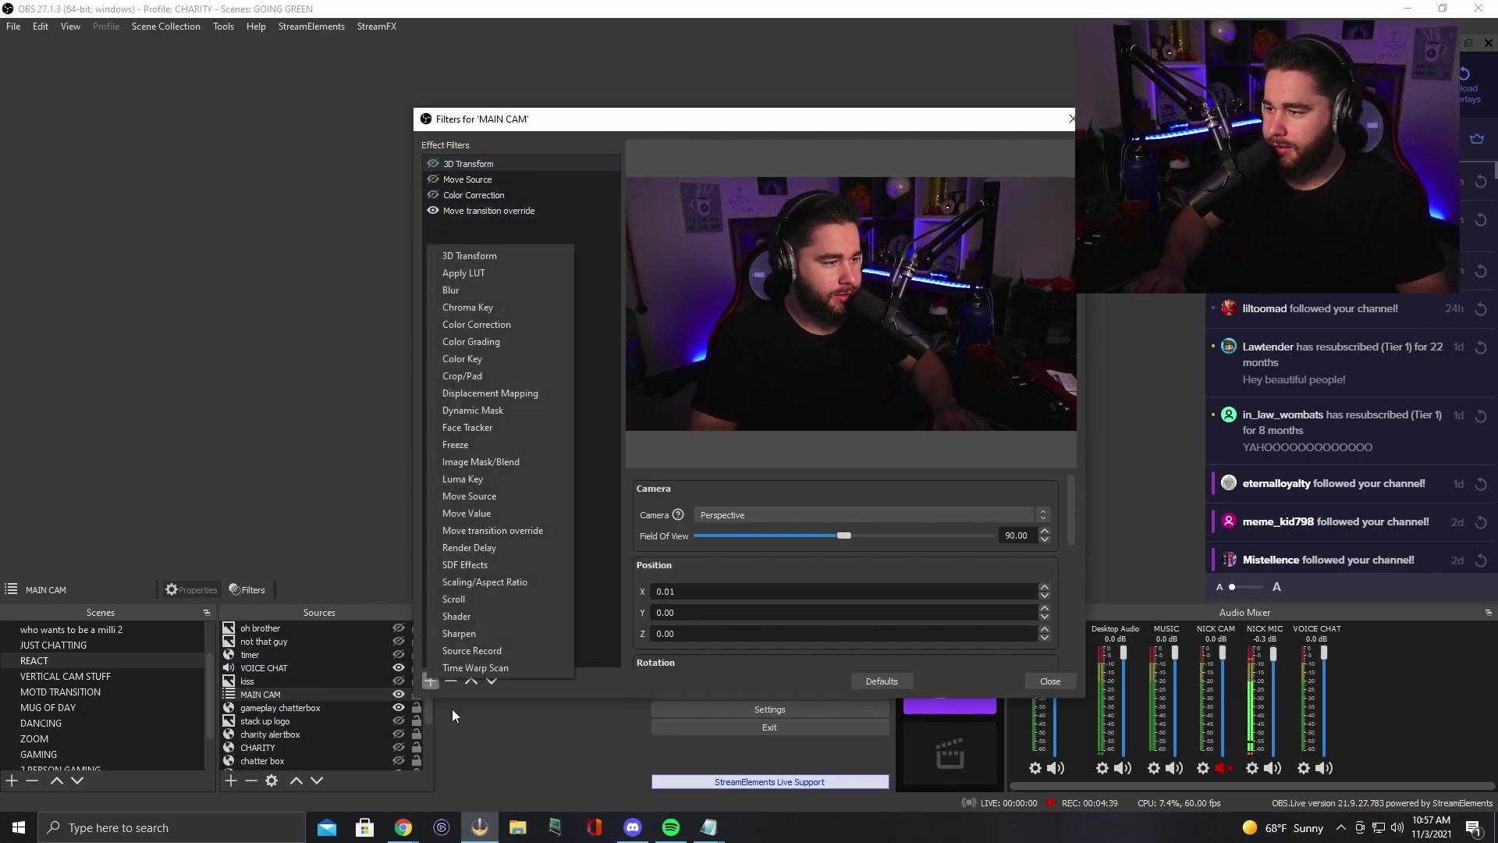
{"action": "left_click", "coordinate": [483, 429]}
{"action": "left_click", "coordinate": [722, 434]}
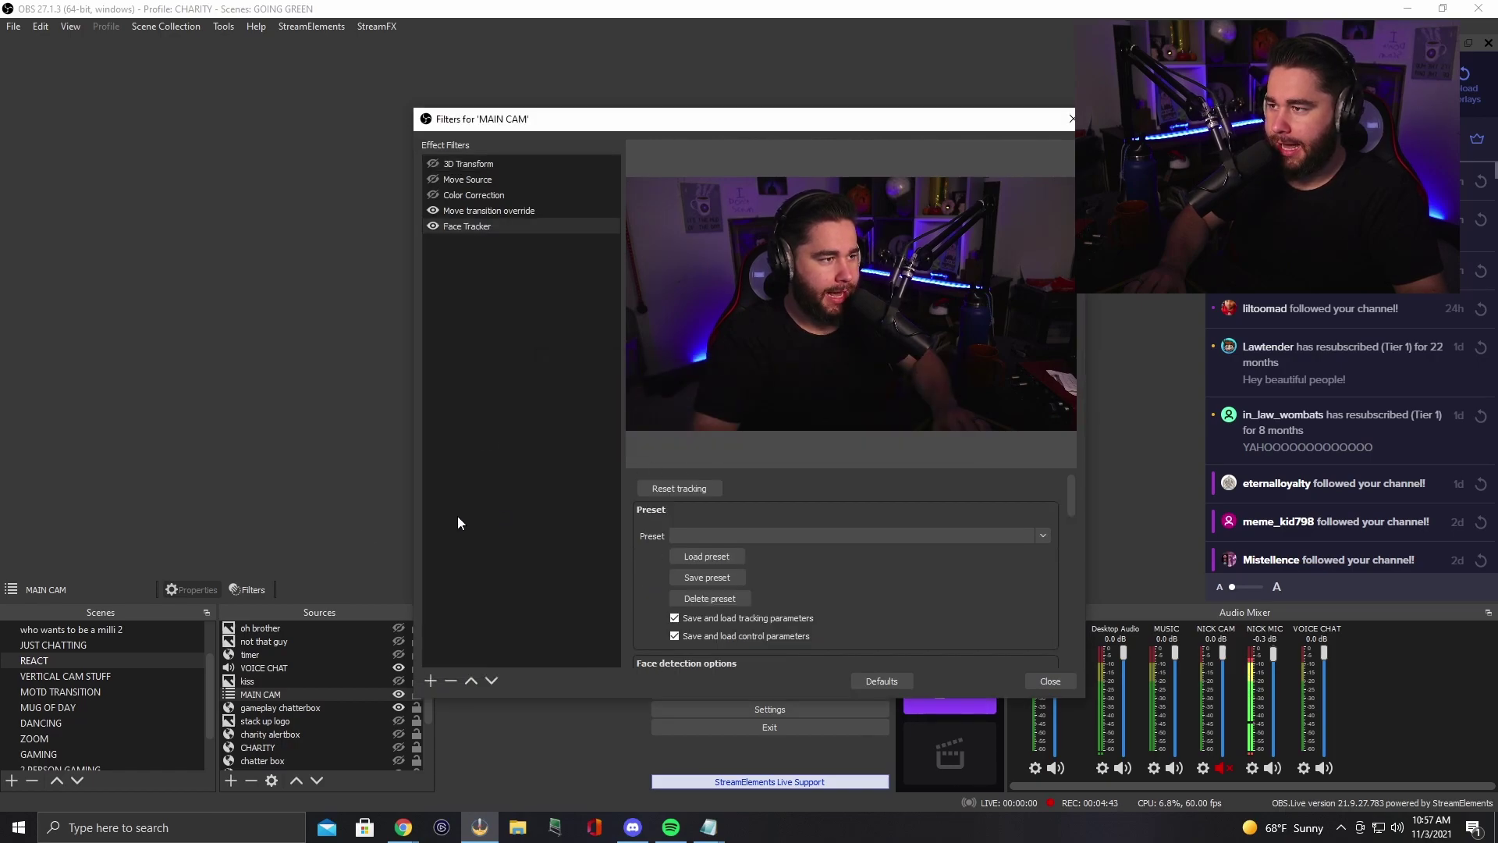
{"action": "scroll", "coordinate": [643, 555], "scroll_direction": "down", "scroll_amount": 2}
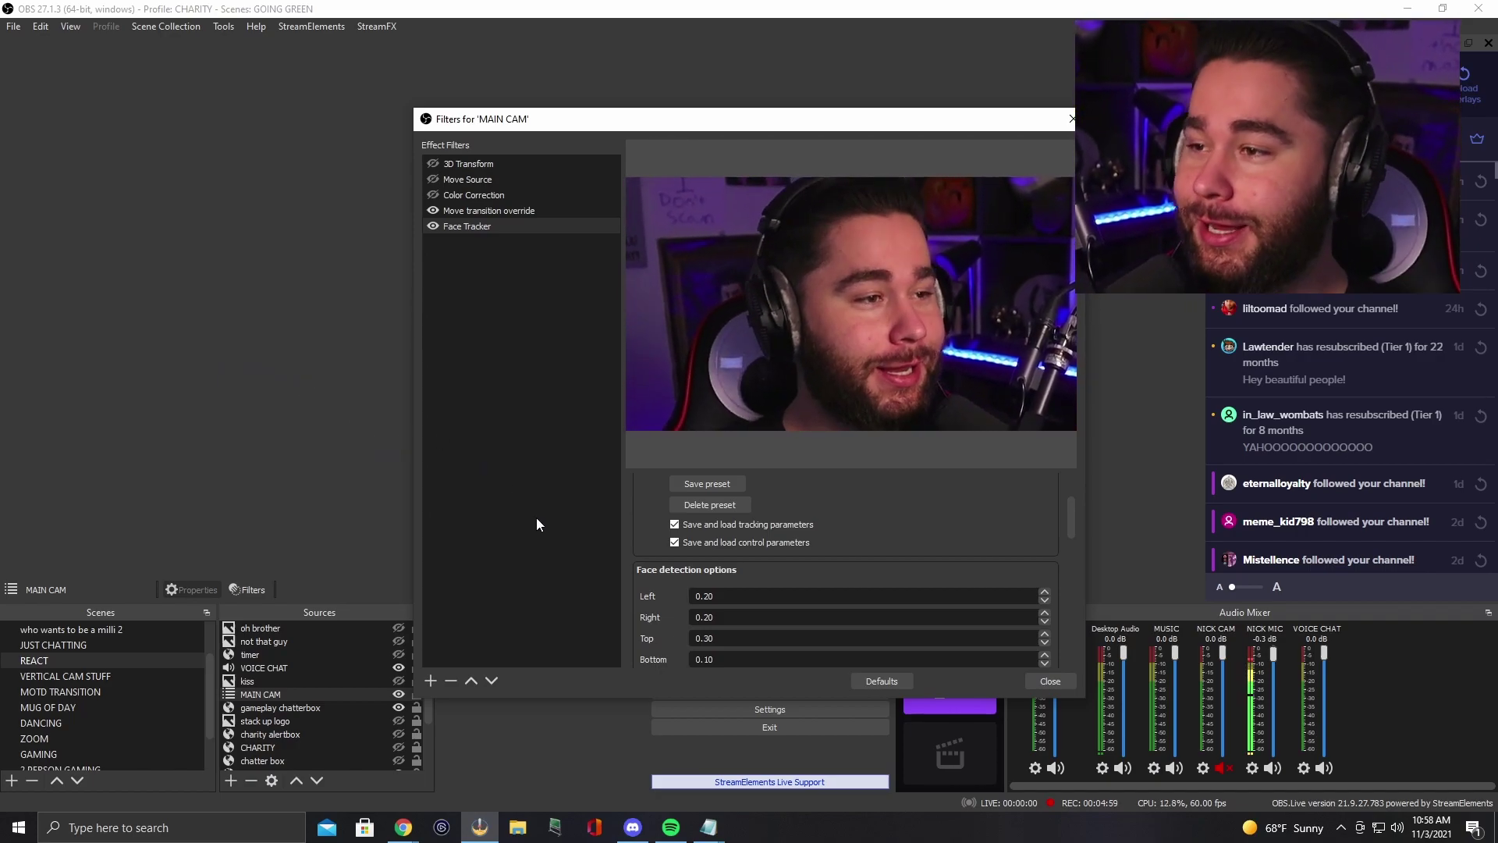
{"action": "scroll", "coordinate": [634, 533], "scroll_direction": "down", "scroll_amount": 2}
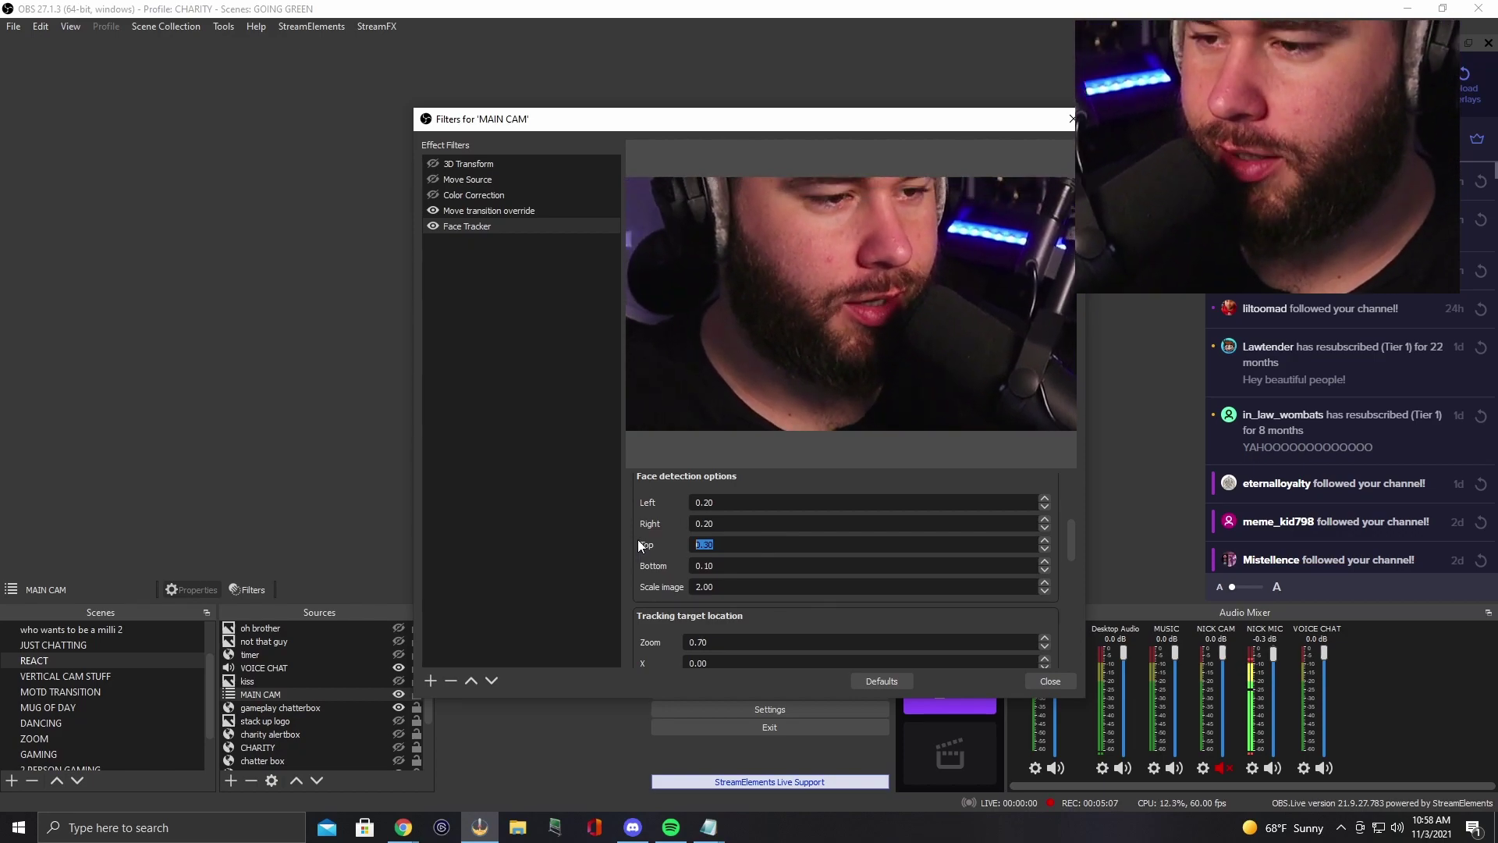
{"action": "scroll", "coordinate": [635, 546], "scroll_direction": "down", "scroll_amount": 2}
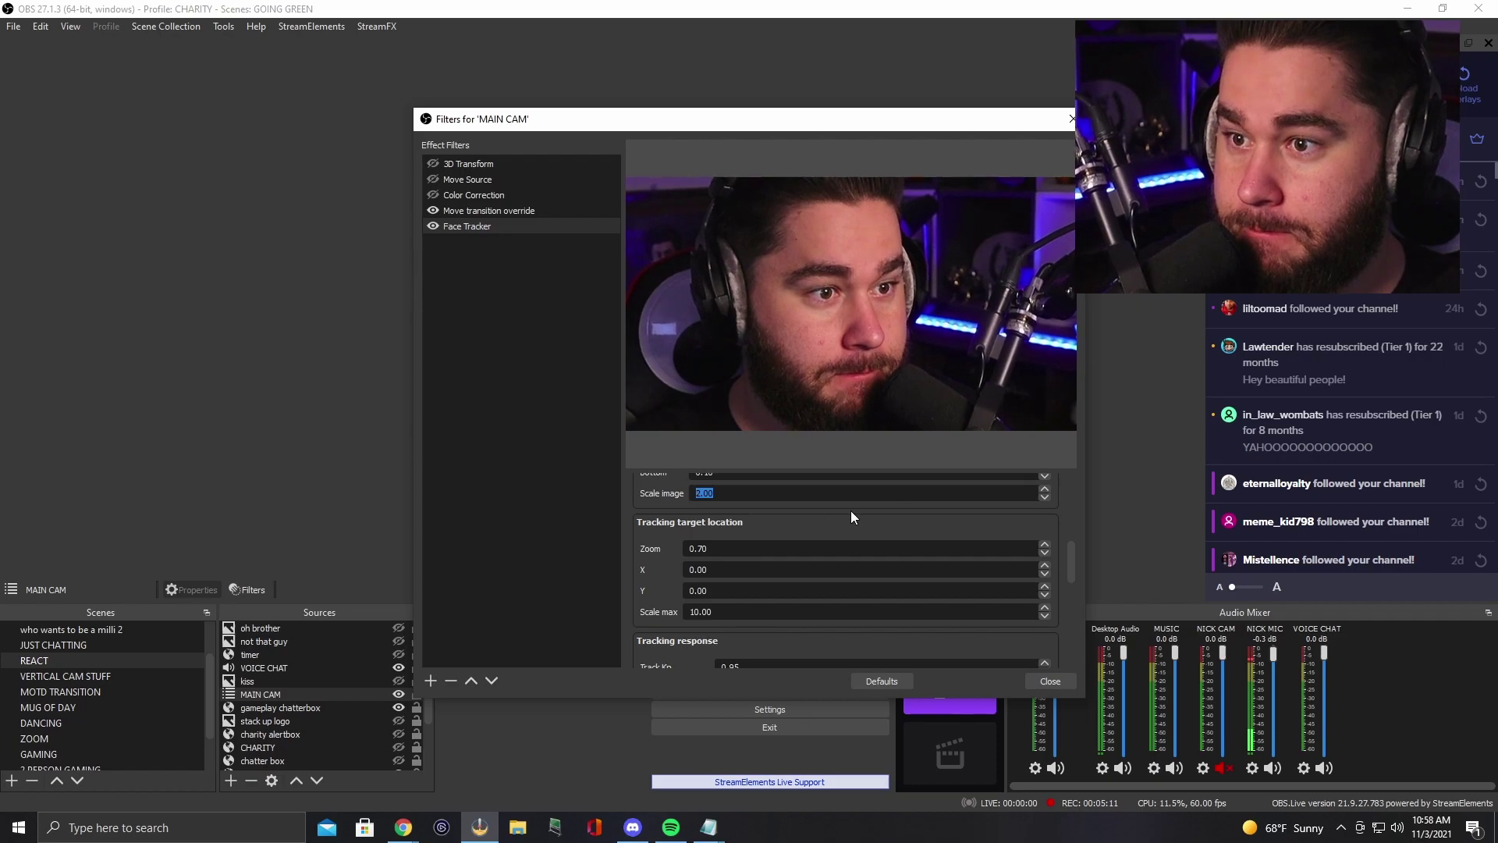
{"action": "scroll", "coordinate": [637, 500], "scroll_direction": "down", "scroll_amount": 8}
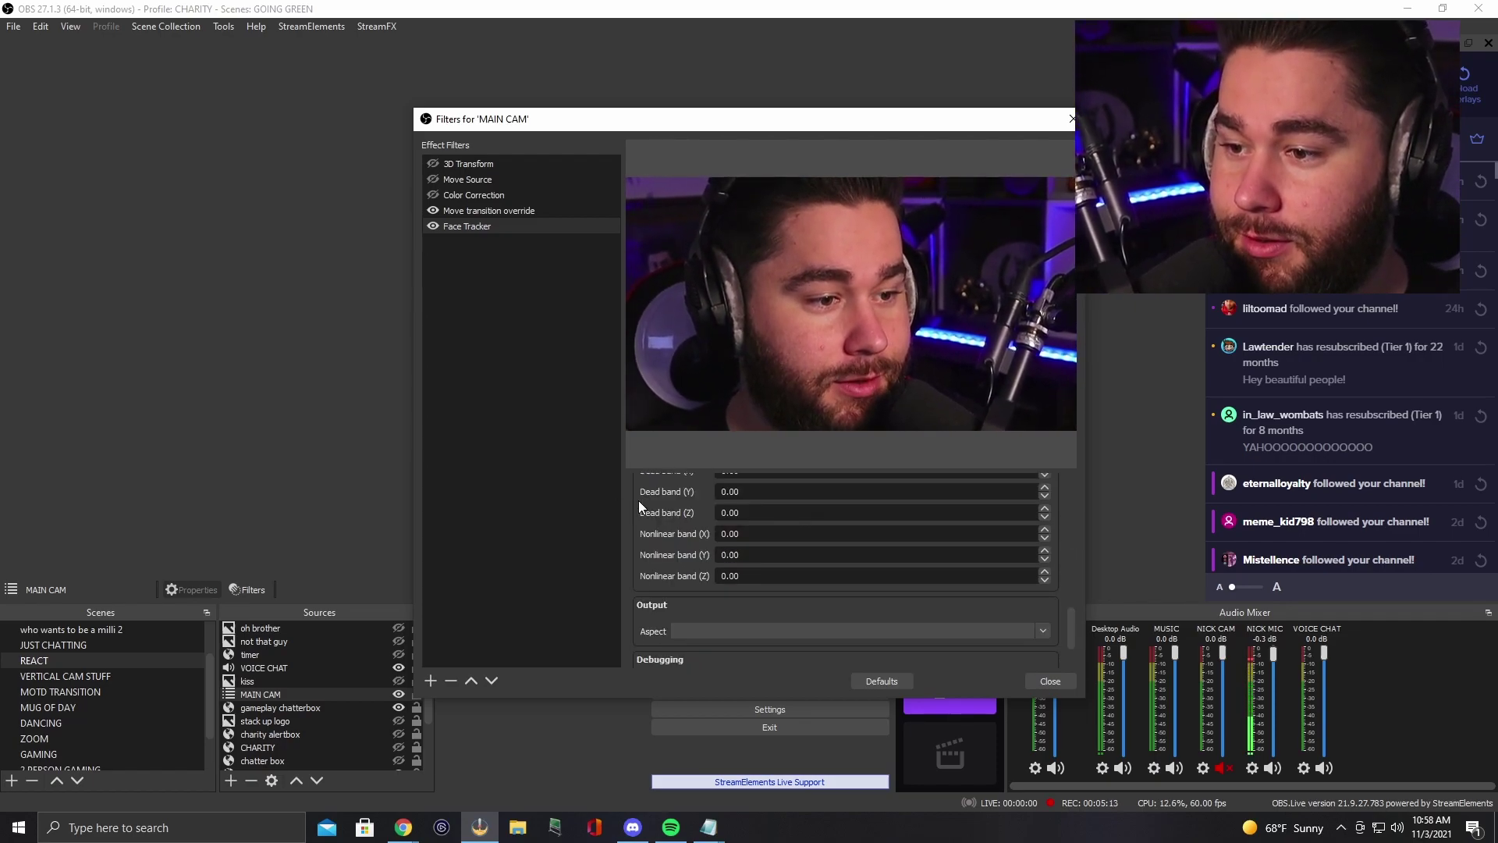
{"action": "scroll", "coordinate": [644, 518], "scroll_direction": "up", "scroll_amount": 10}
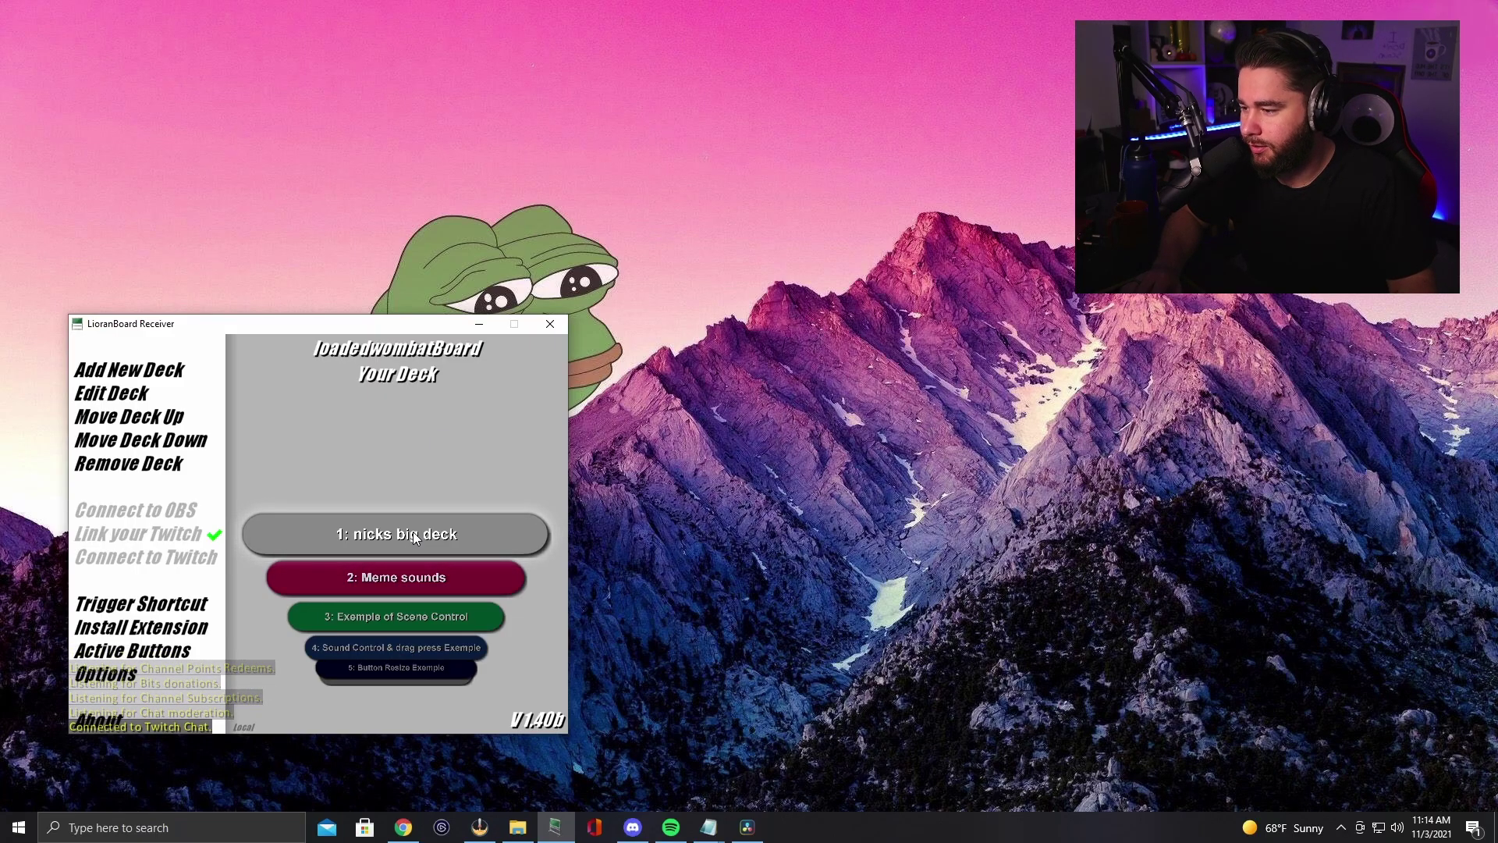
Open nicks big deck for editing and bring up options for the row 3, column 1 button.
{"action": "double_click", "coordinate": [419, 537]}
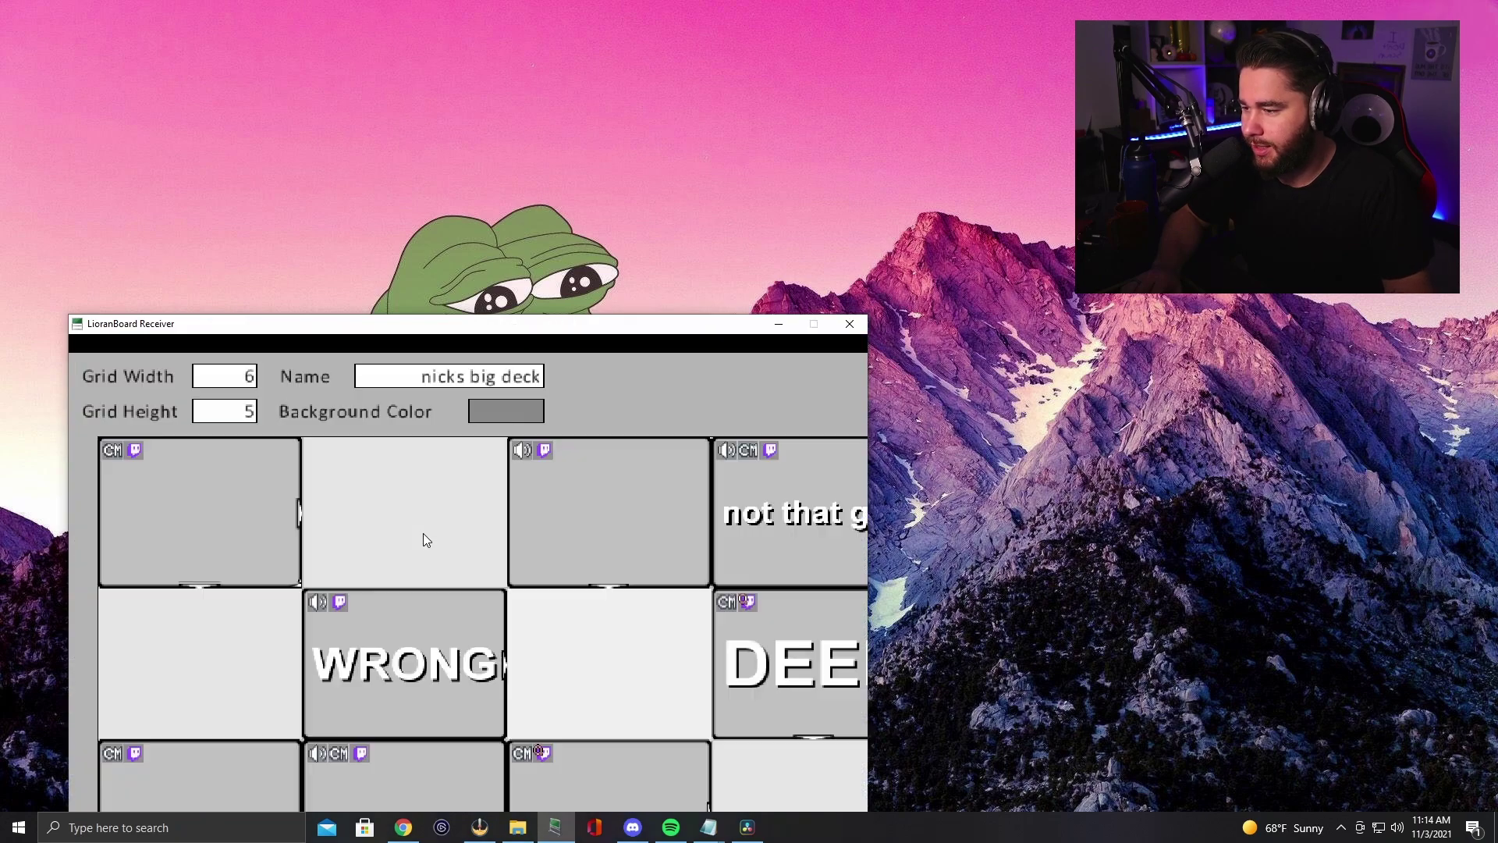
{"action": "left_click_drag", "start_coordinate": [581, 343], "coordinate": [699, 132]}
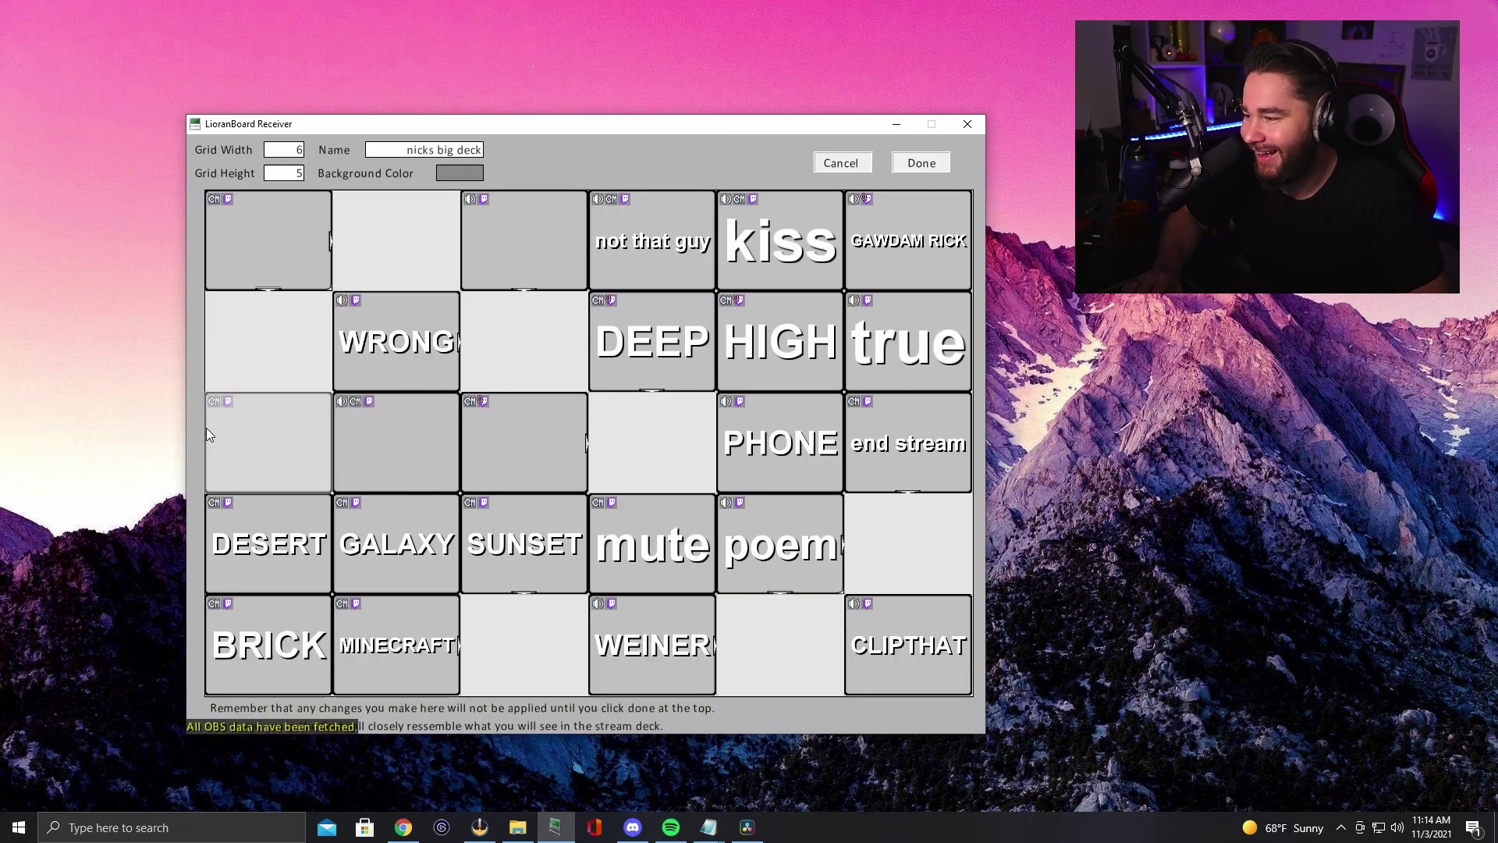
{"action": "right_click", "coordinate": [263, 421]}
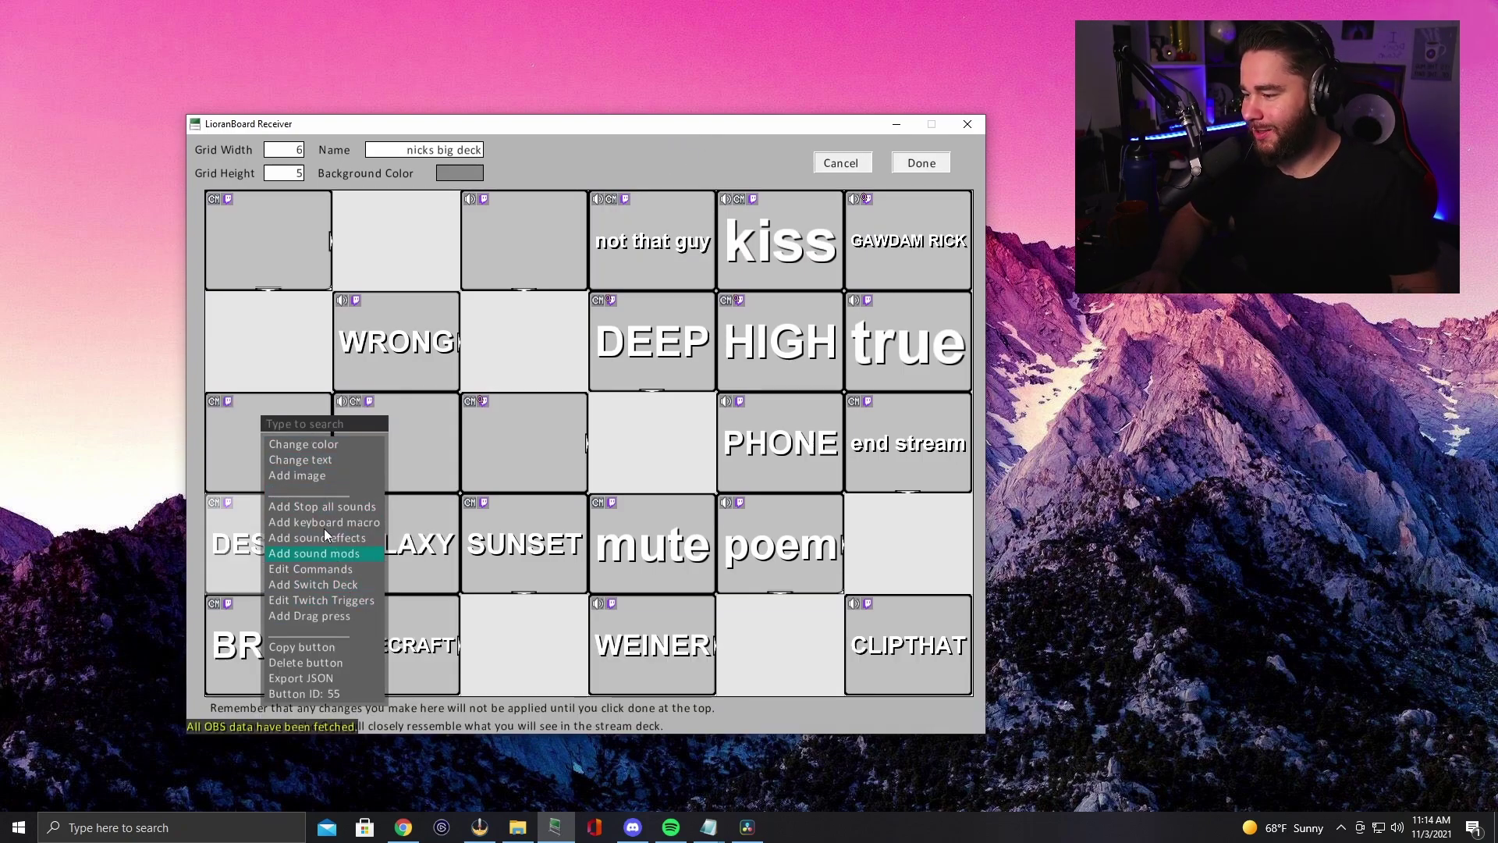
Open the button's command list and add a new Filter Change Visibility action.
{"action": "left_click", "coordinate": [340, 575]}
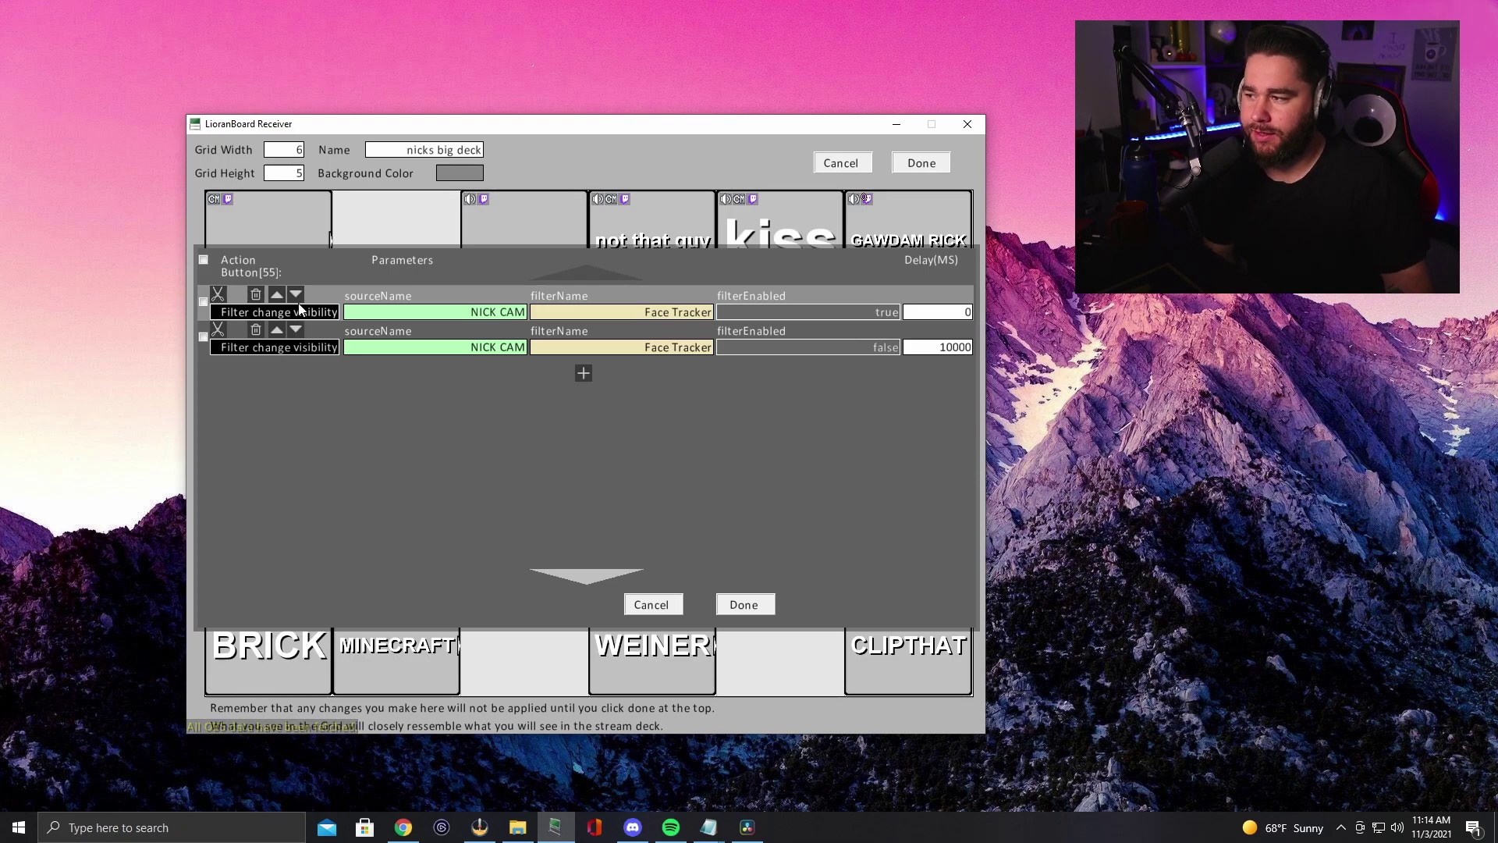
{"action": "left_click", "coordinate": [583, 375]}
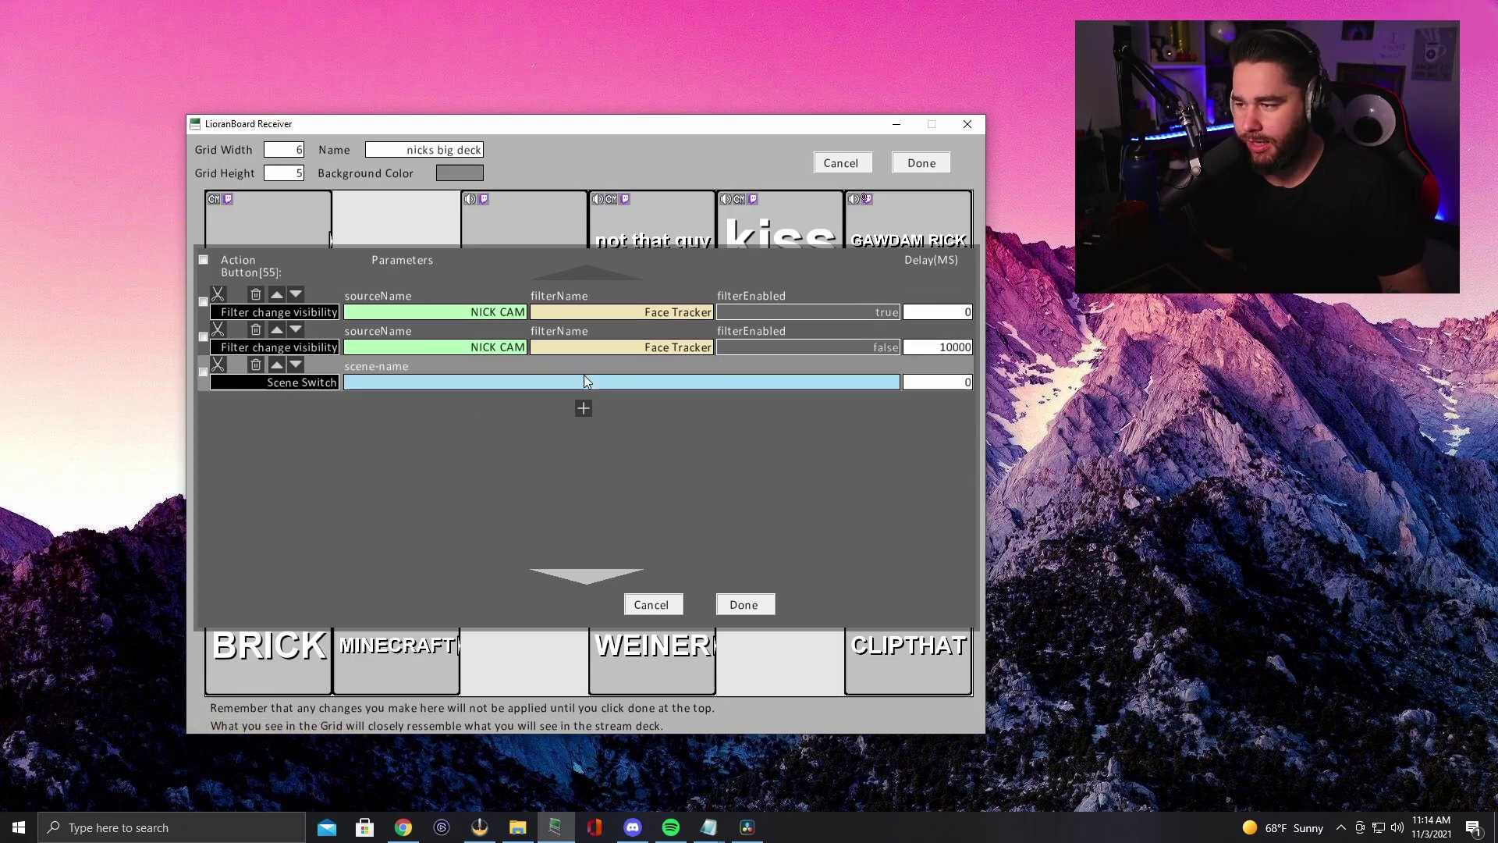
{"action": "left_click", "coordinate": [305, 385]}
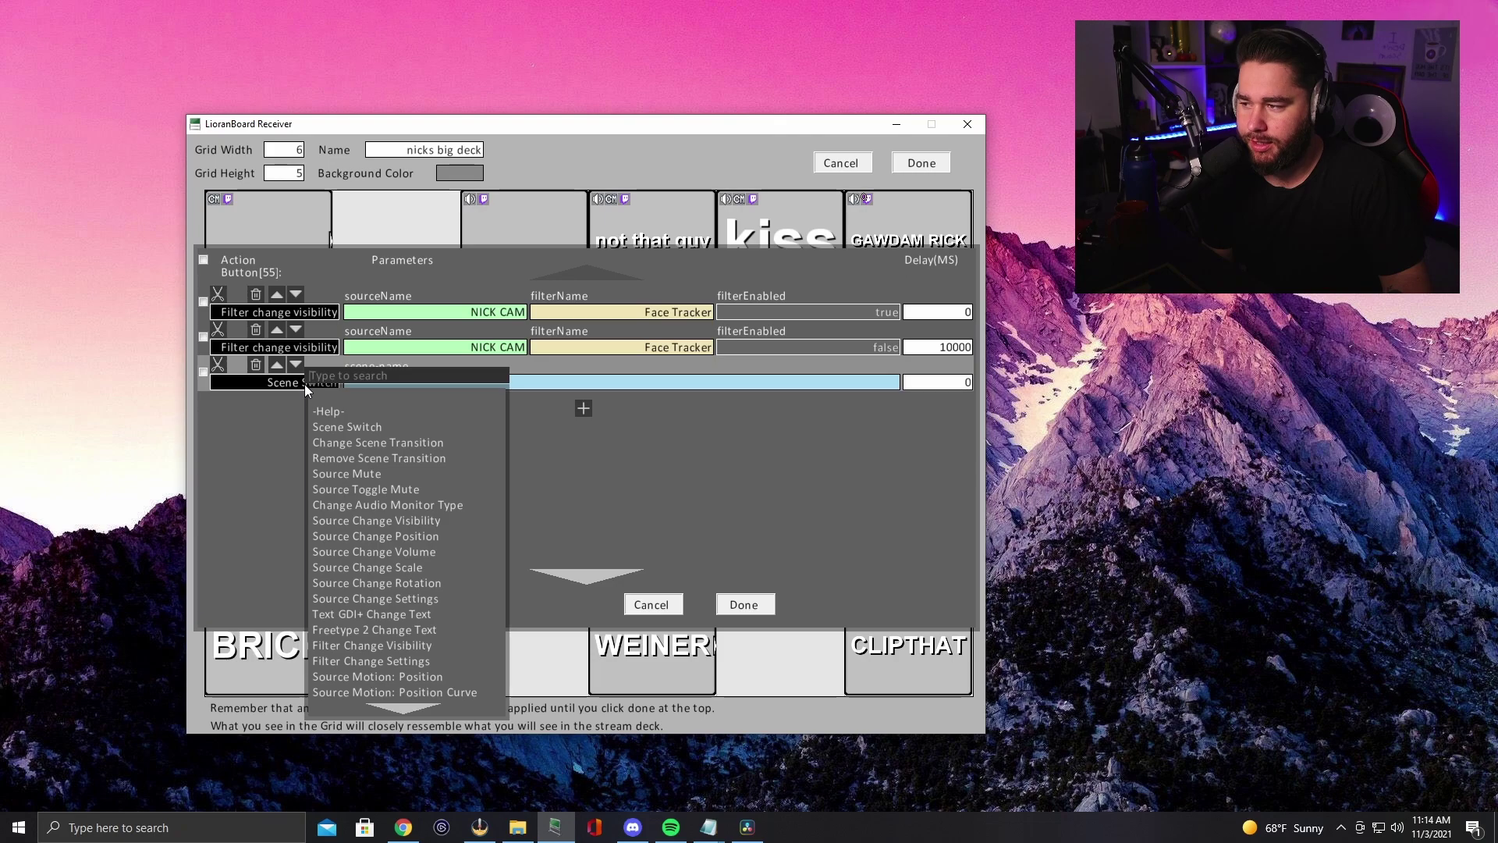
{"action": "left_click", "coordinate": [396, 647]}
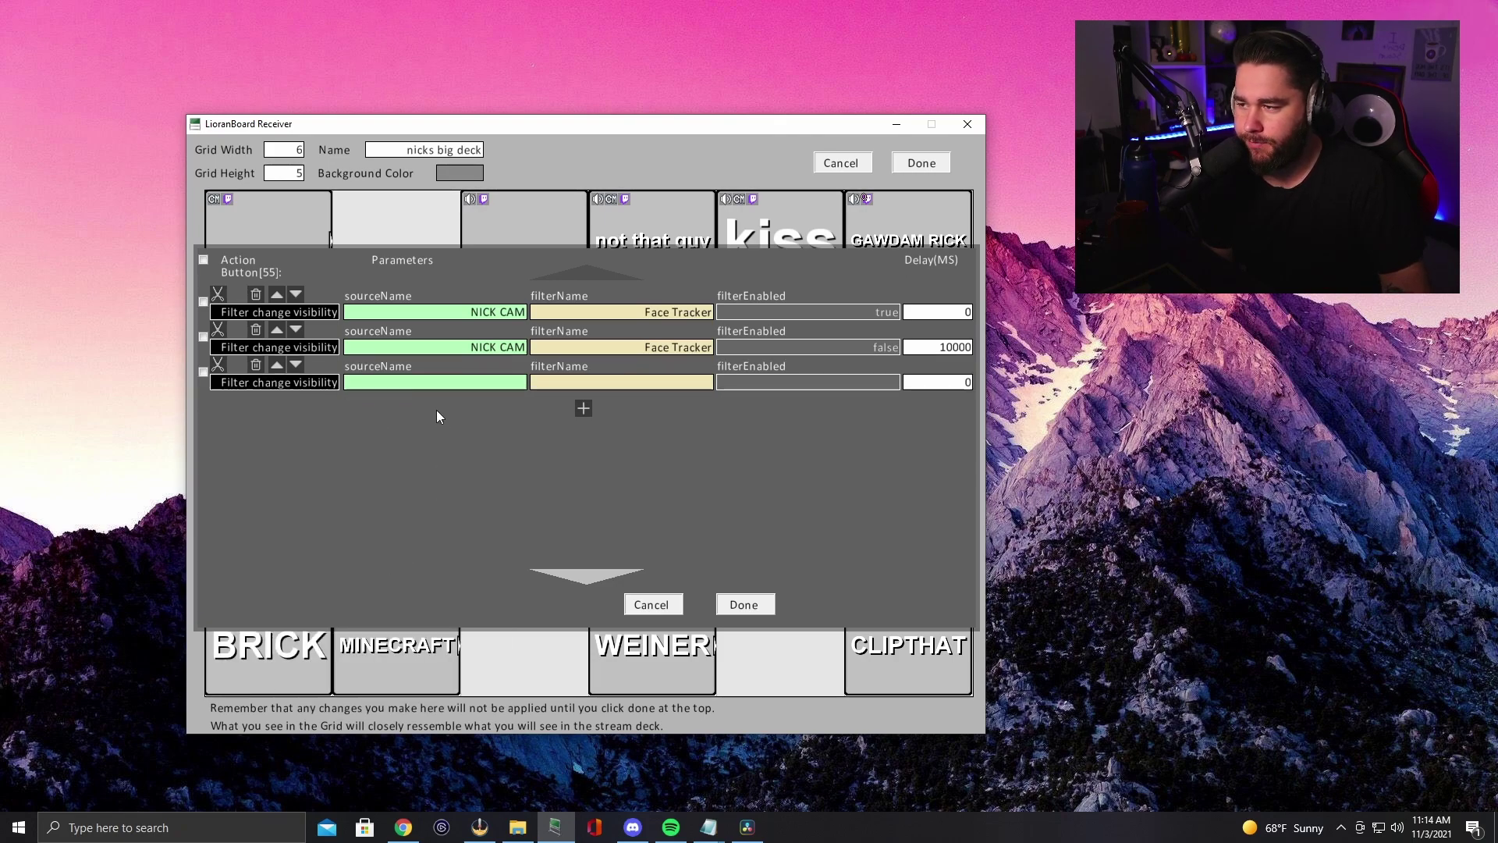
Set the new action's source to NICK CAM, leaving the filter name unchosen.
{"action": "left_click", "coordinate": [440, 385]}
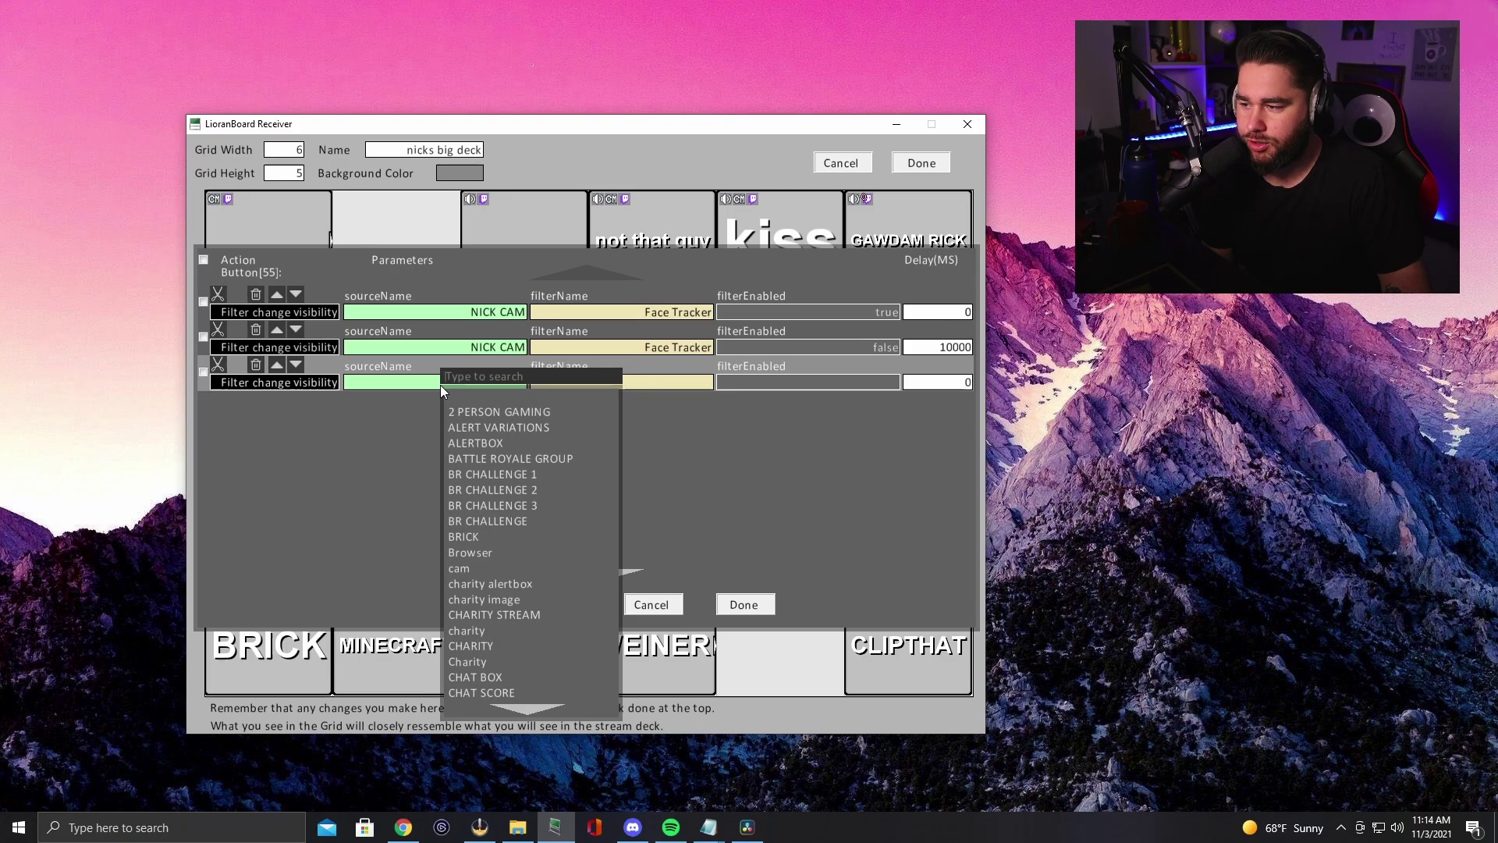
{"action": "type", "text": "nick"}
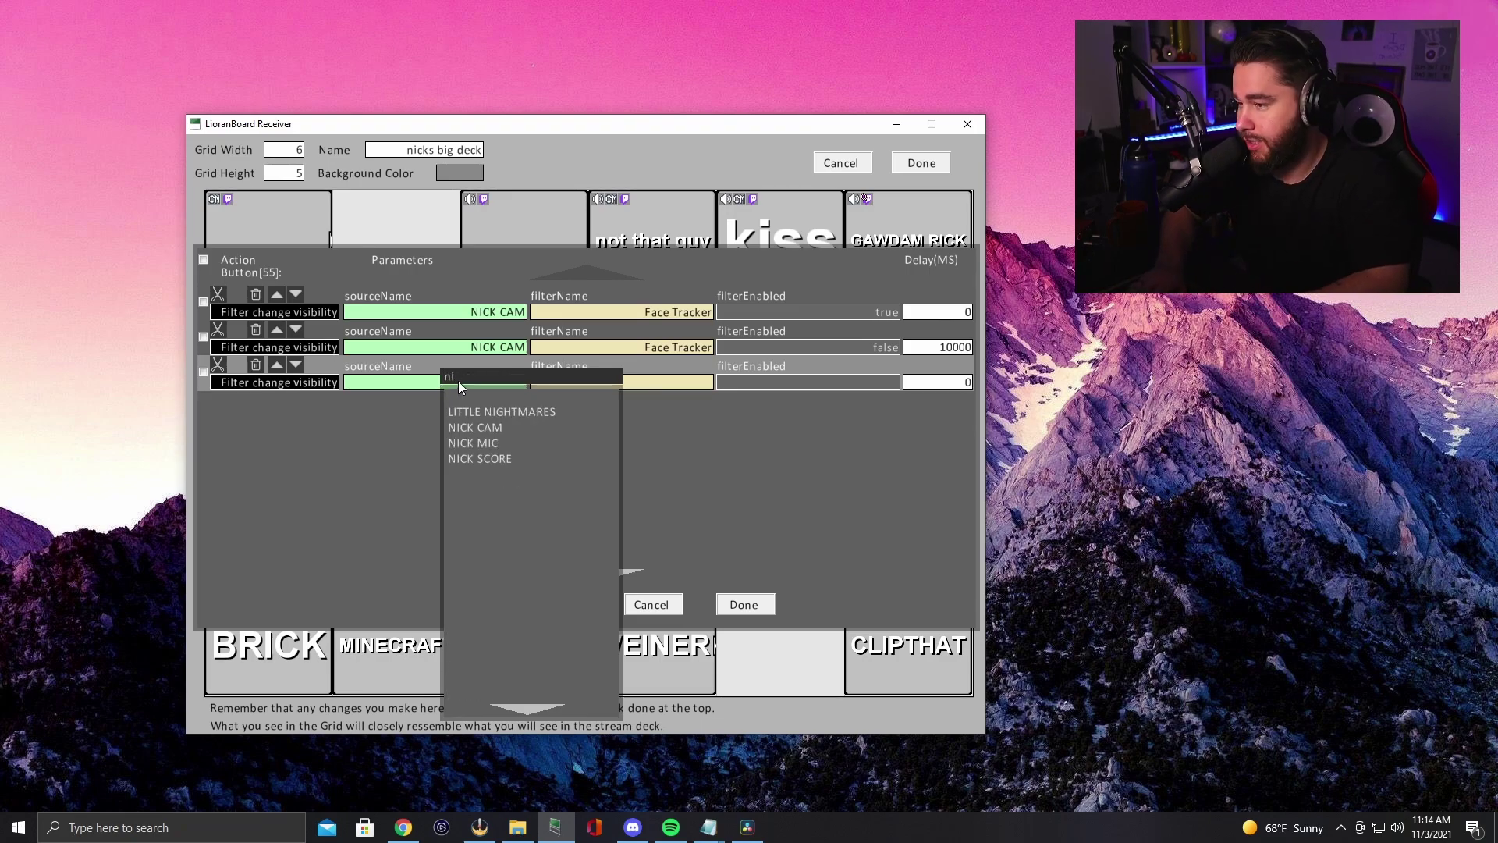
{"action": "left_click", "coordinate": [493, 411]}
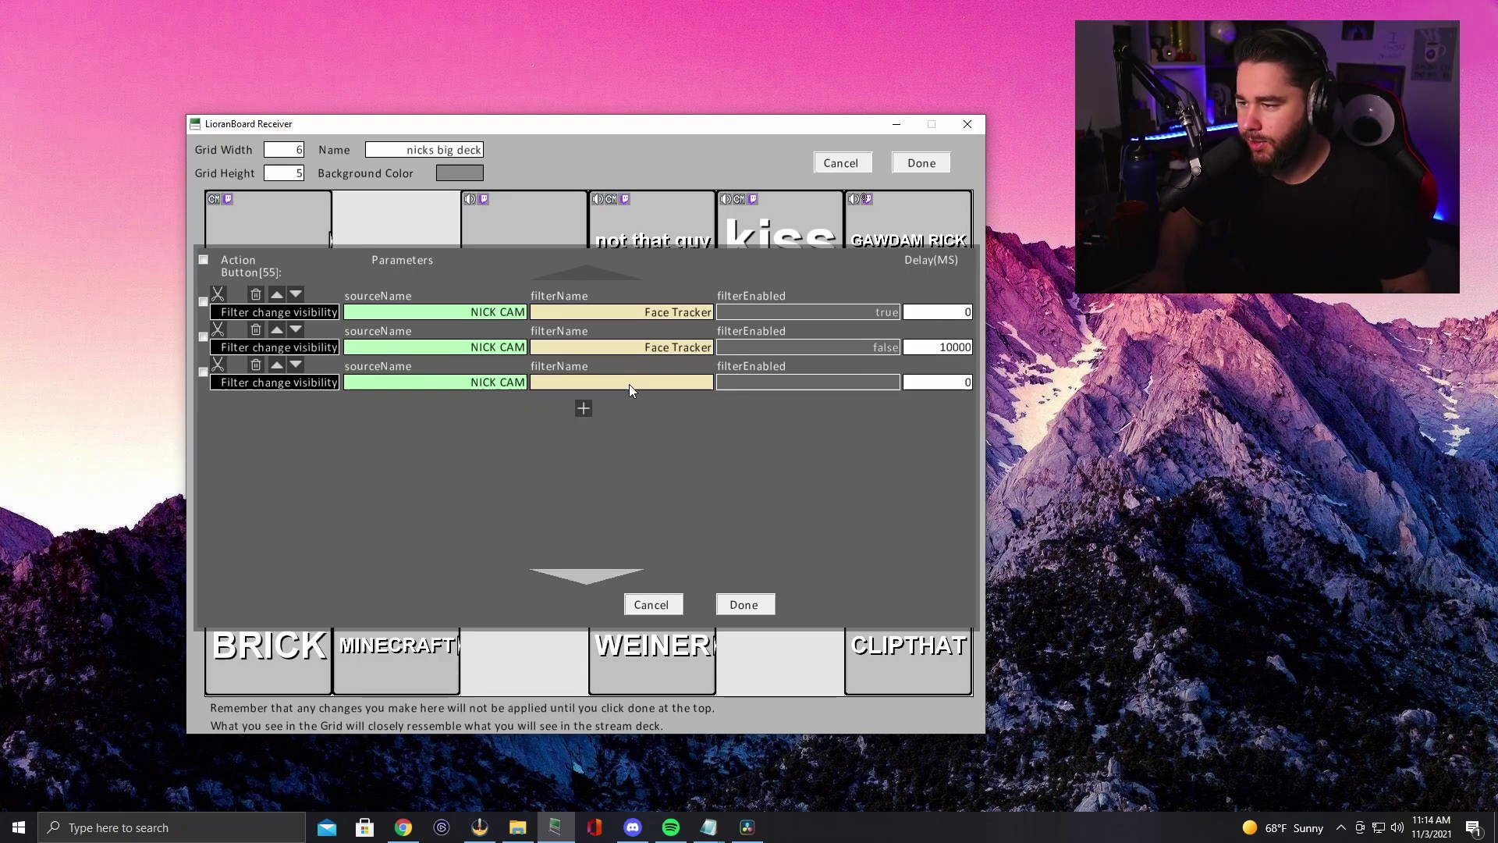
{"action": "left_click", "coordinate": [631, 383]}
{"action": "type", "text": "fac"}
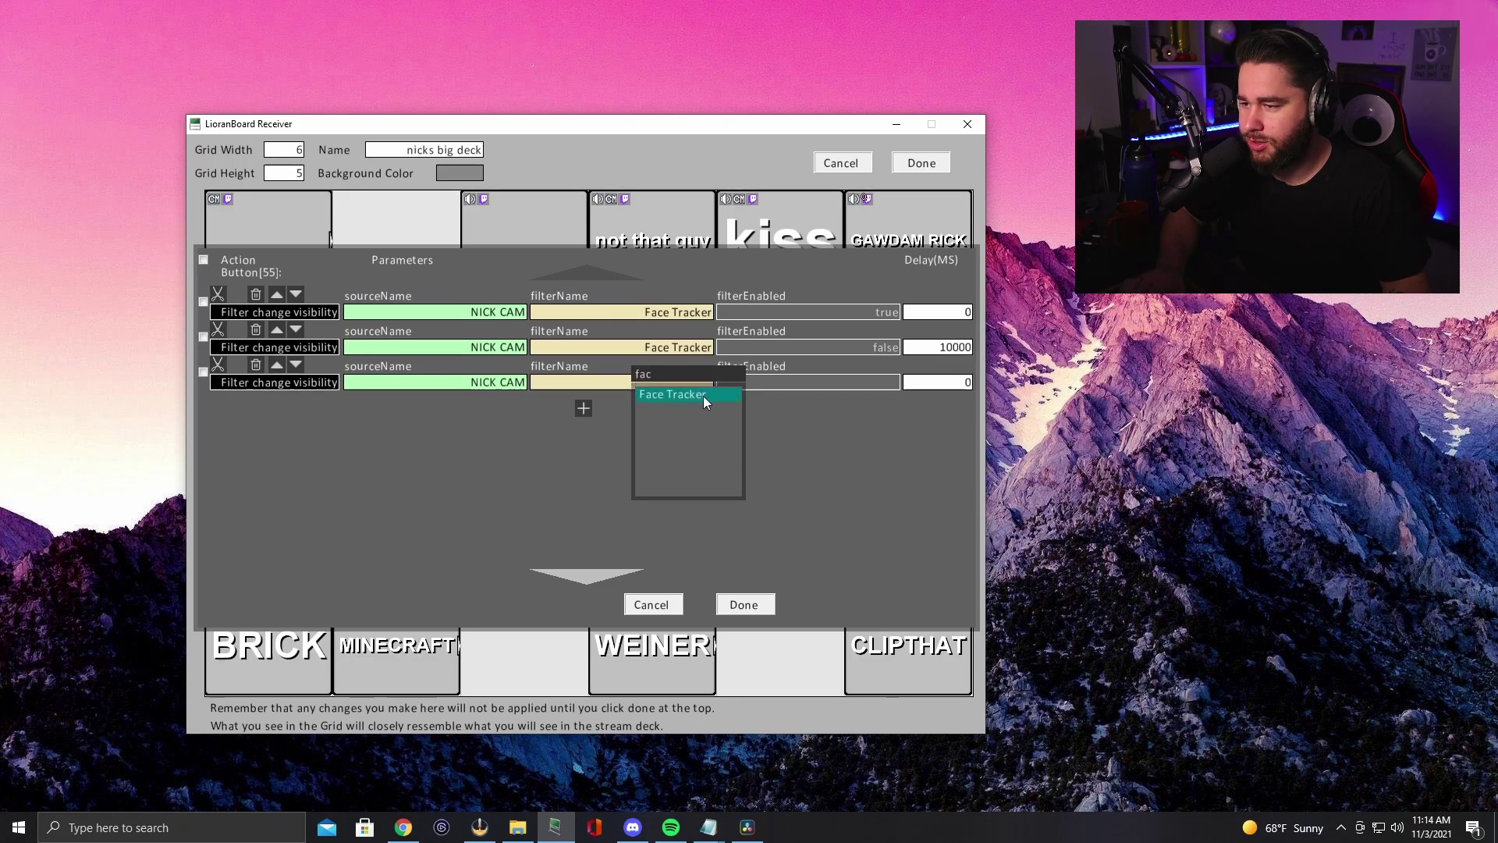
{"action": "left_click", "coordinate": [588, 485]}
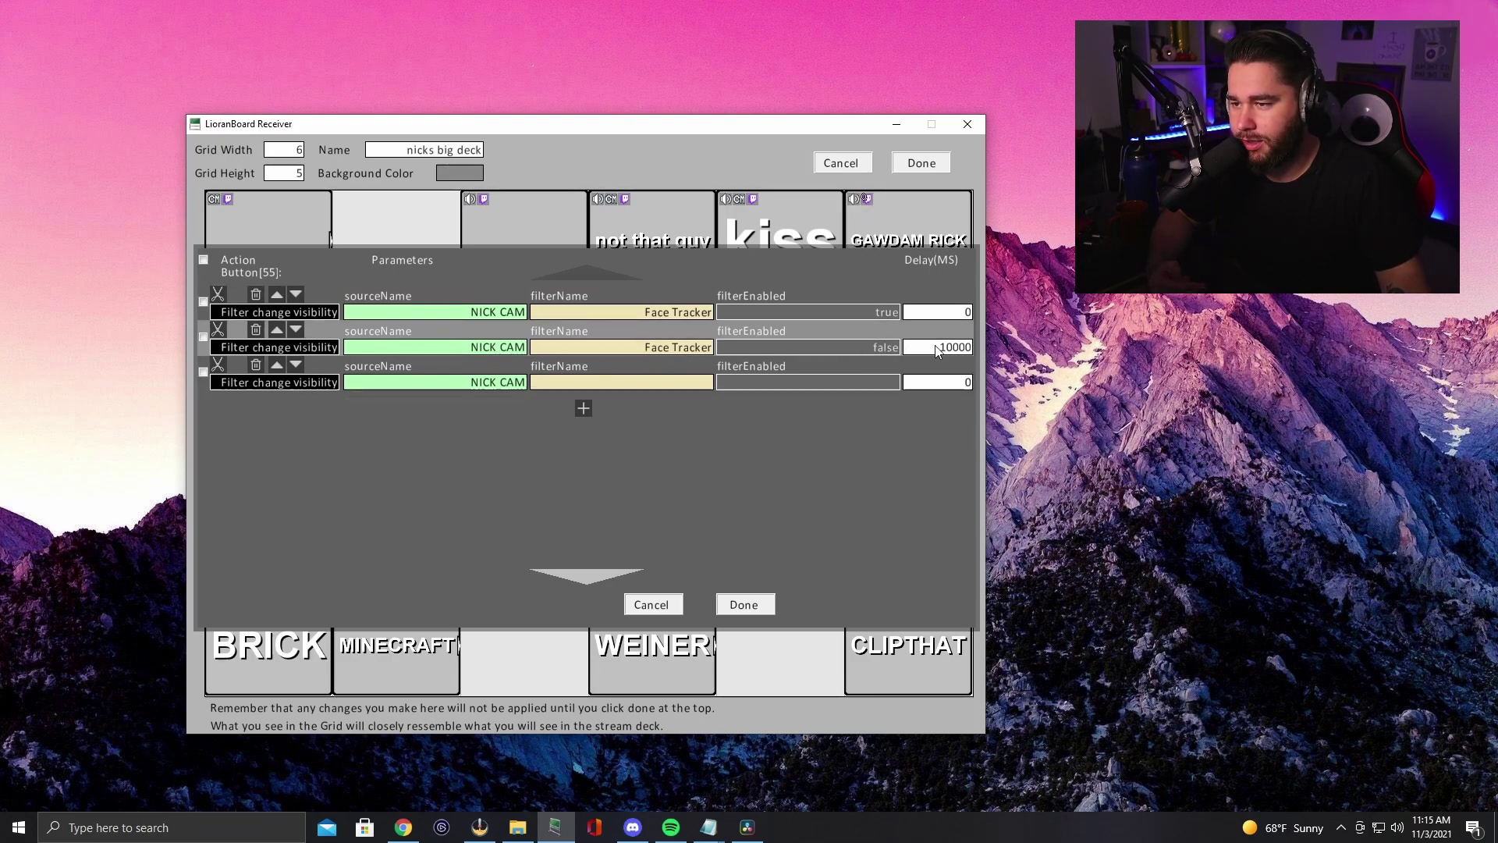
{"action": "key", "text": "Escape"}
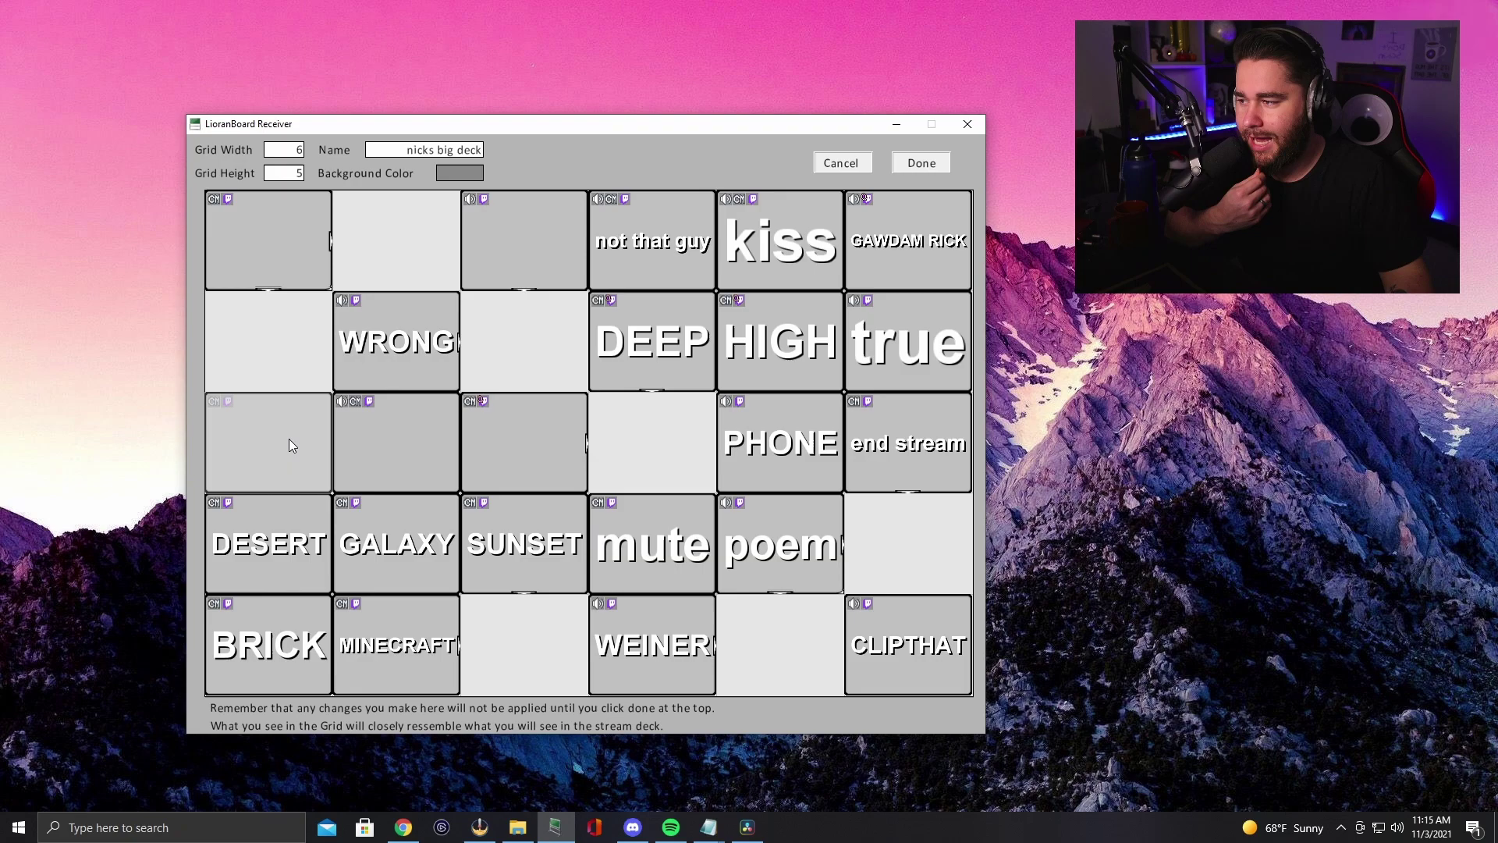
{"action": "right_click", "coordinate": [290, 446]}
{"action": "left_click", "coordinate": [359, 608]}
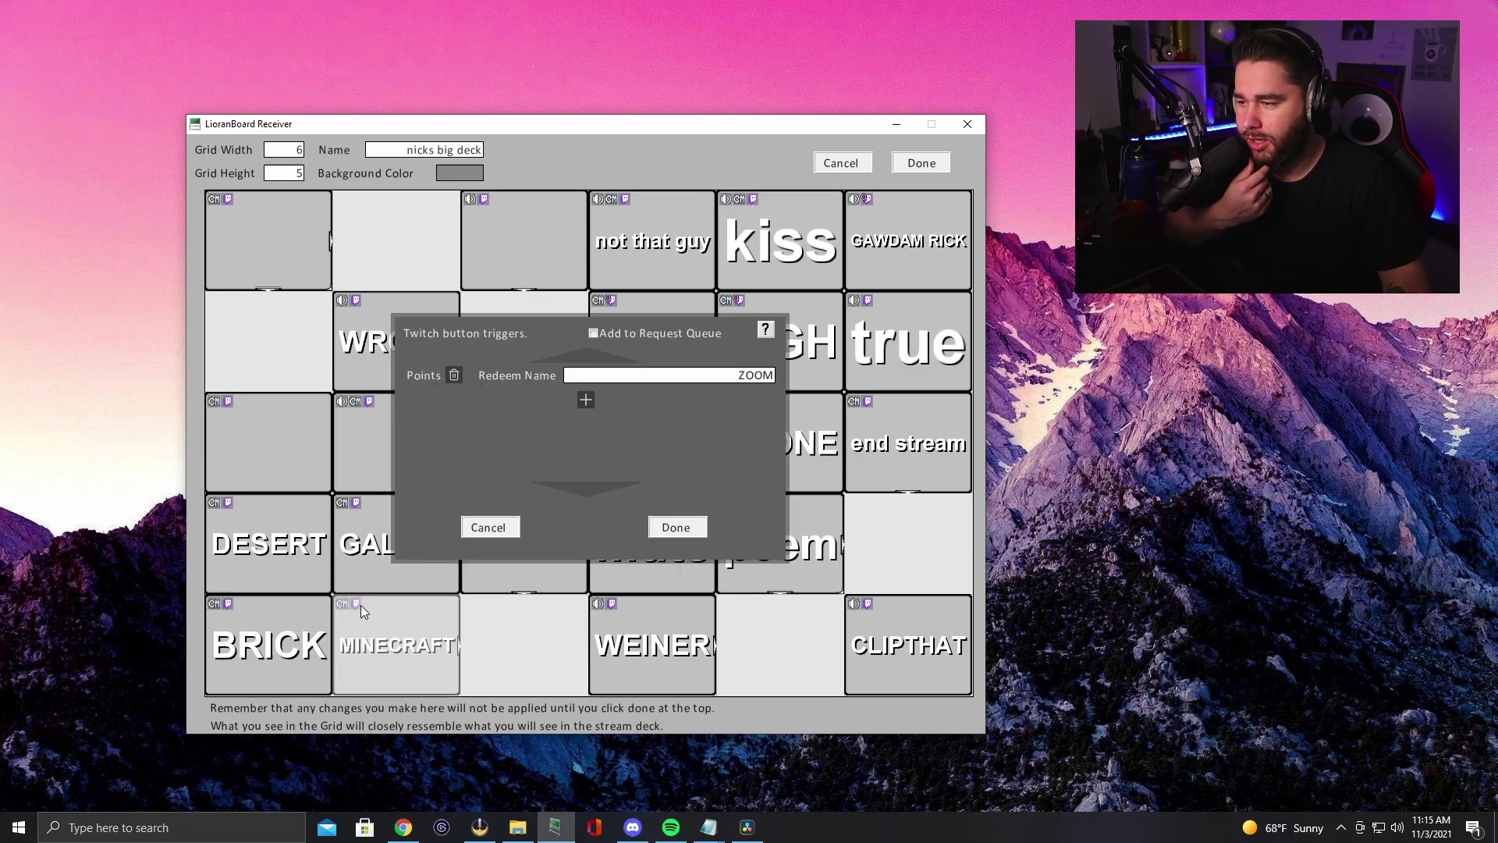
{"action": "left_click", "coordinate": [582, 403]}
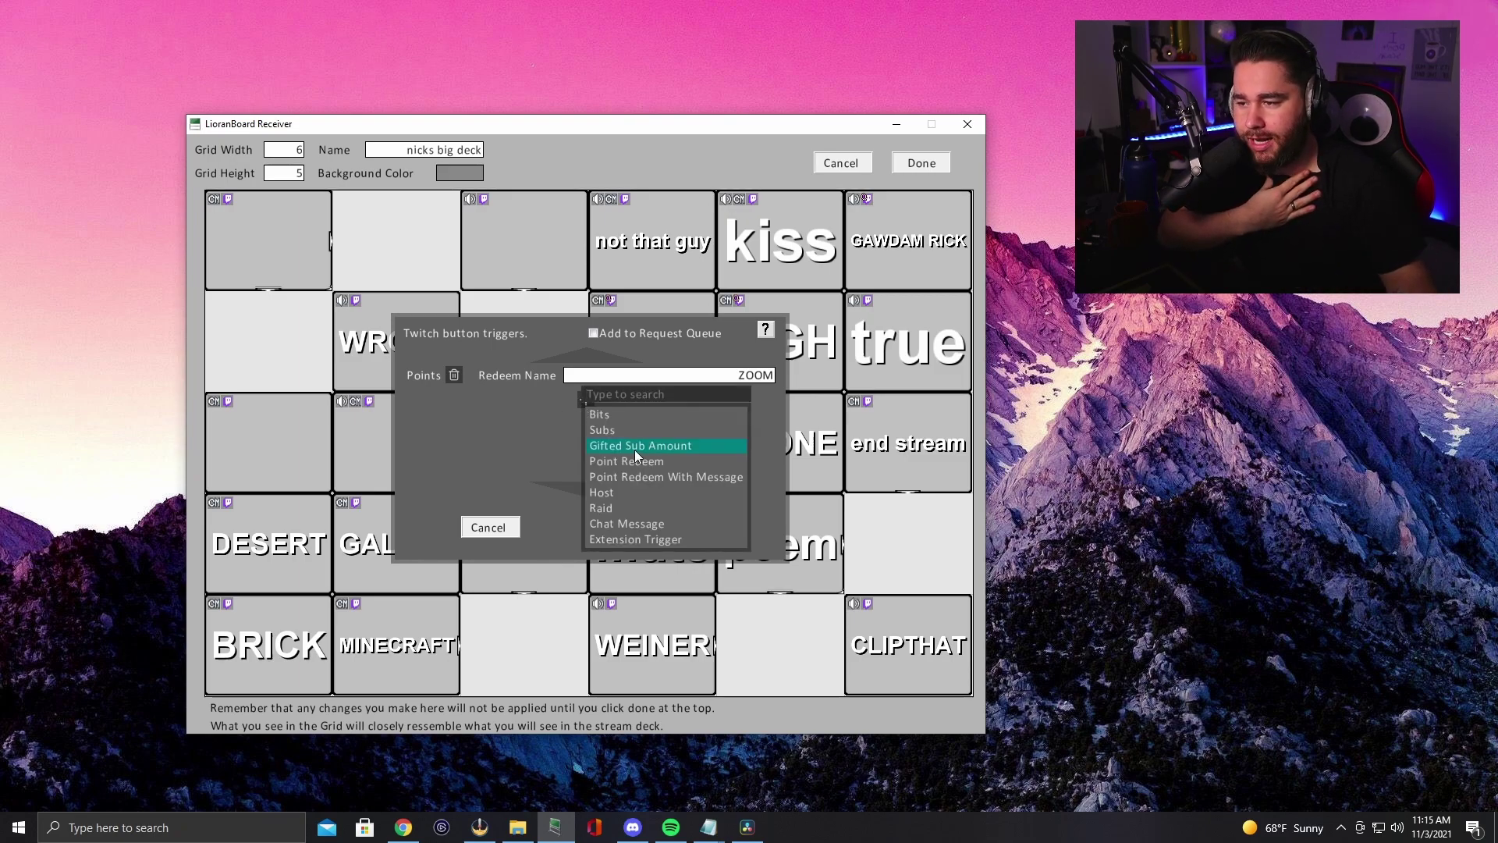
{"action": "left_click", "coordinate": [660, 468]}
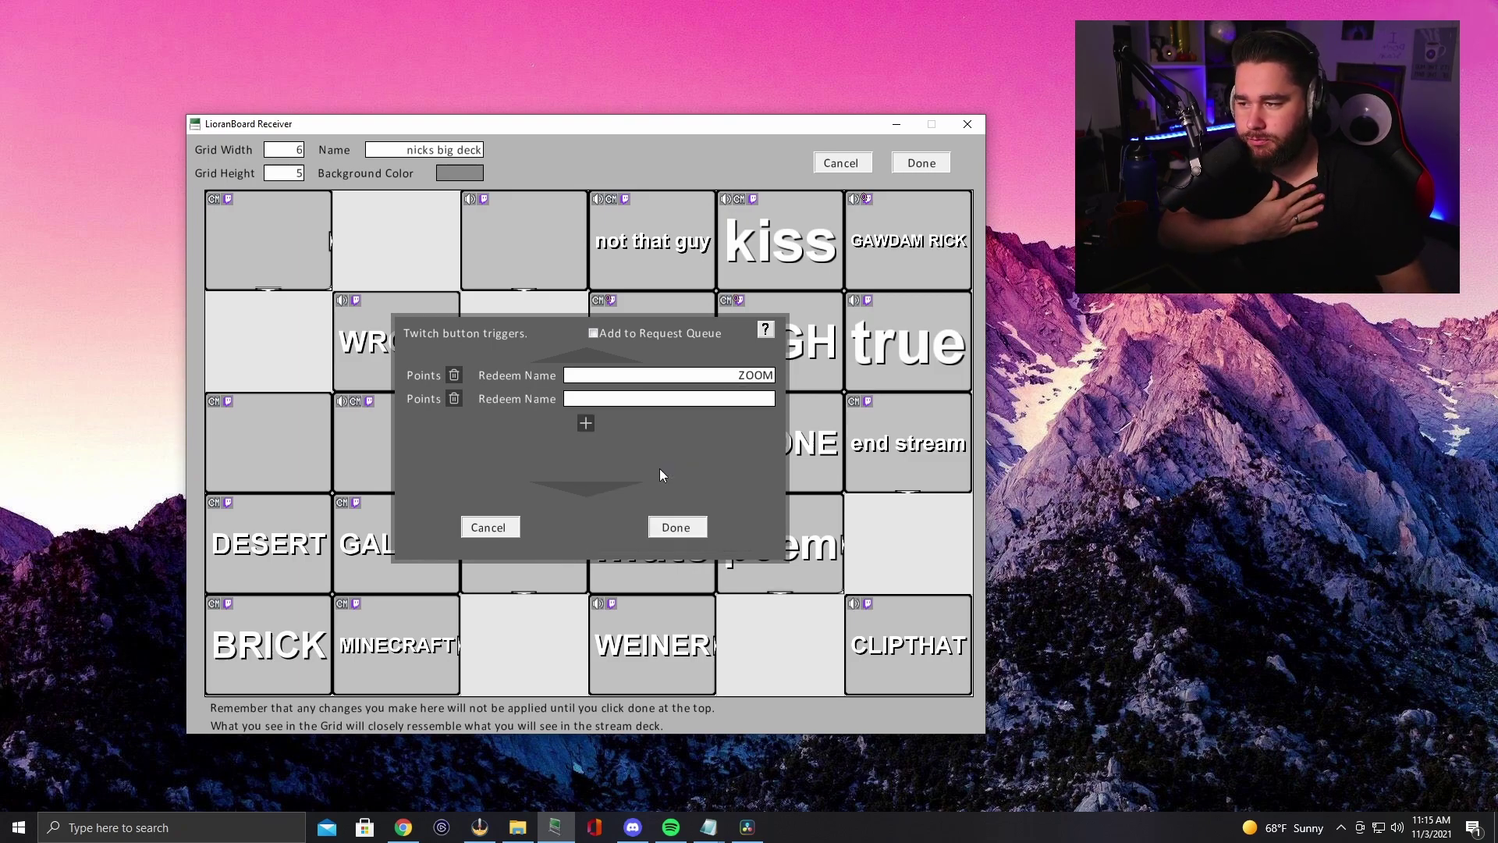
{"action": "left_click", "coordinate": [671, 402]}
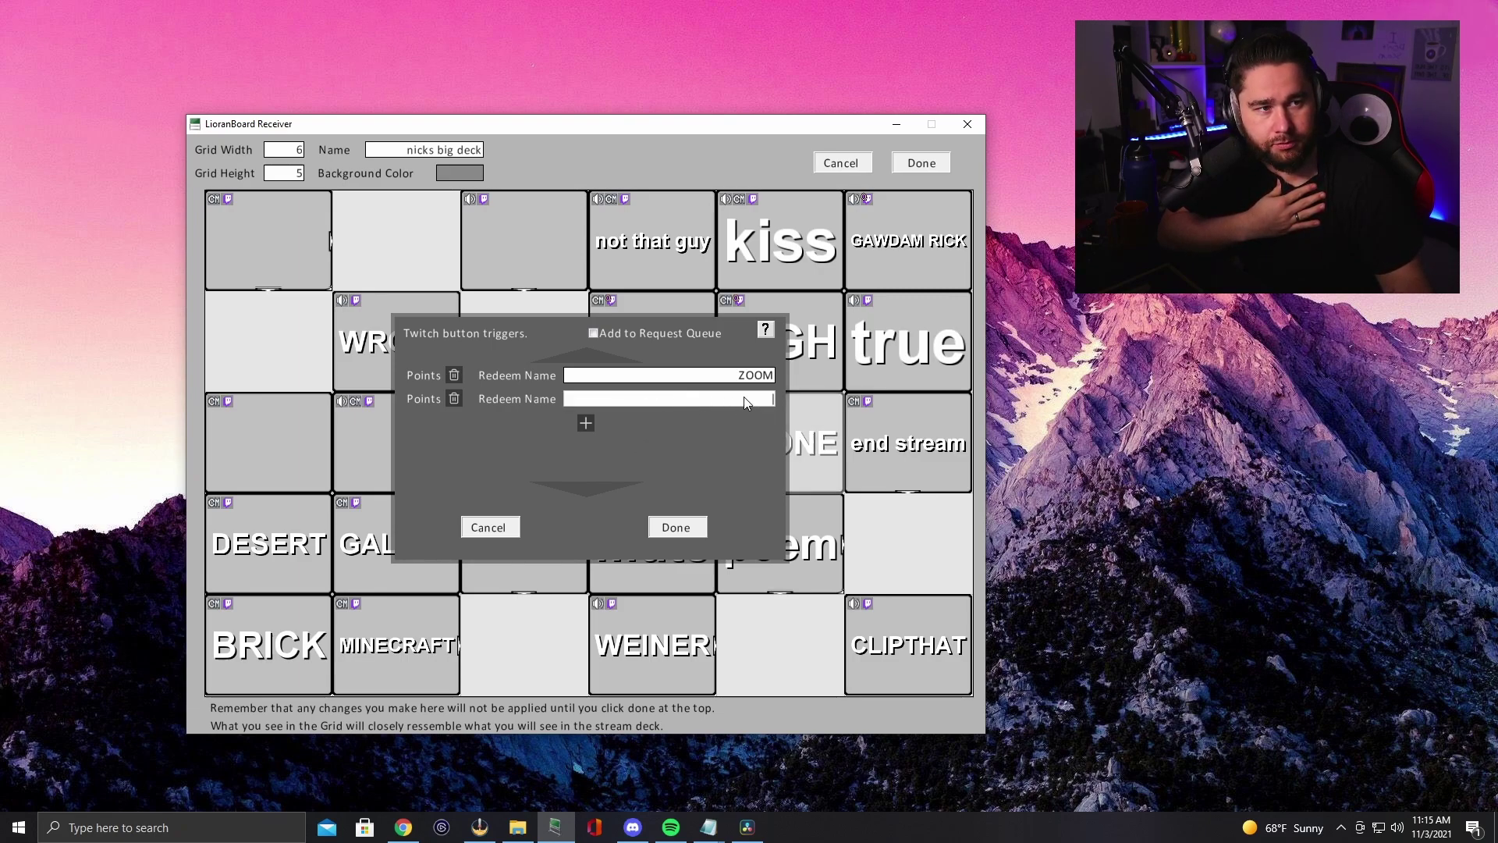
{"action": "left_click", "coordinate": [454, 399]}
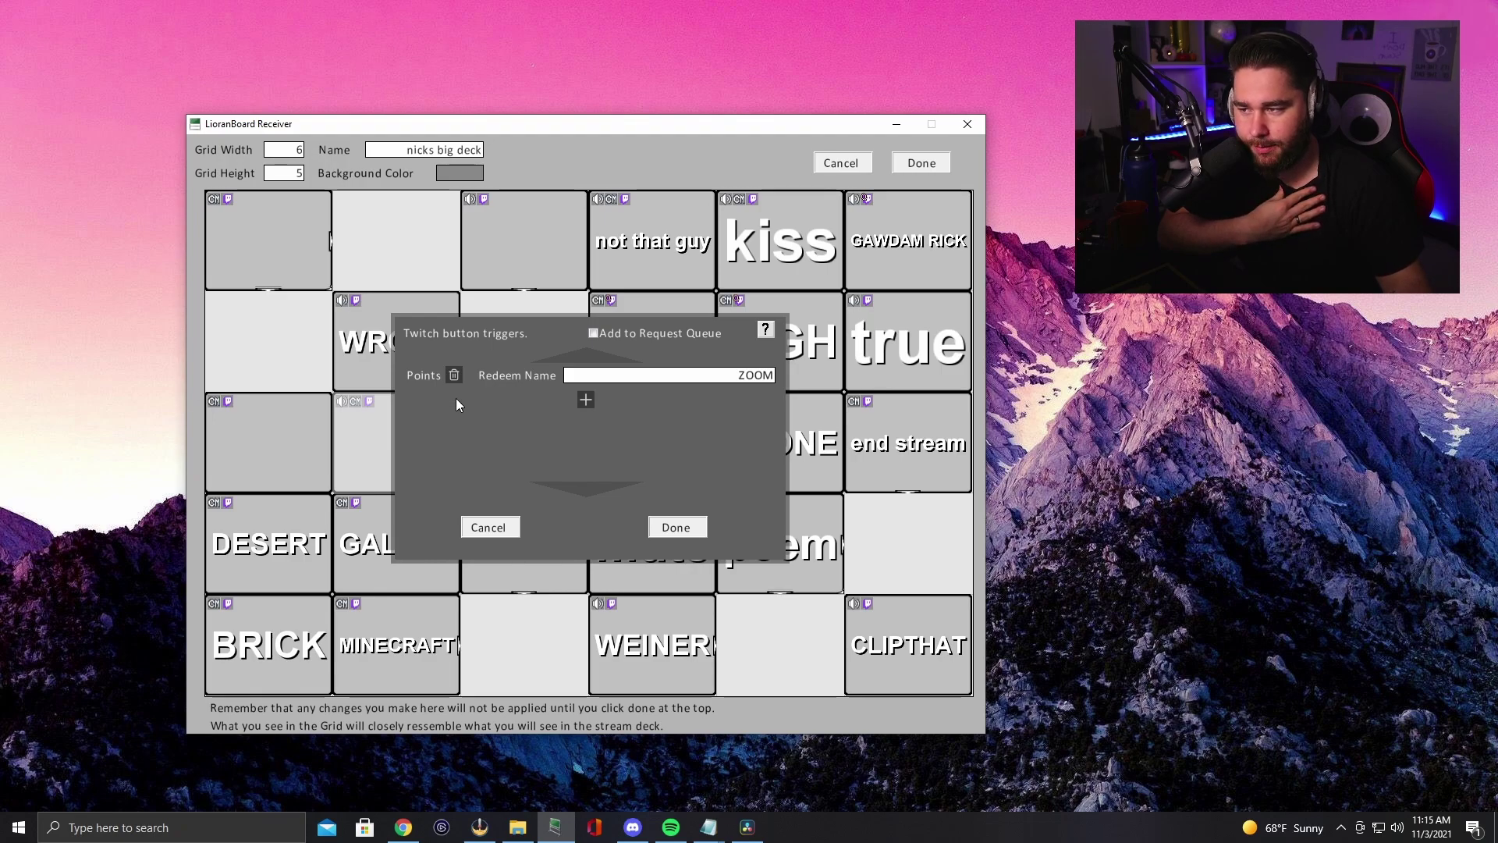
{"action": "left_click", "coordinate": [676, 527]}
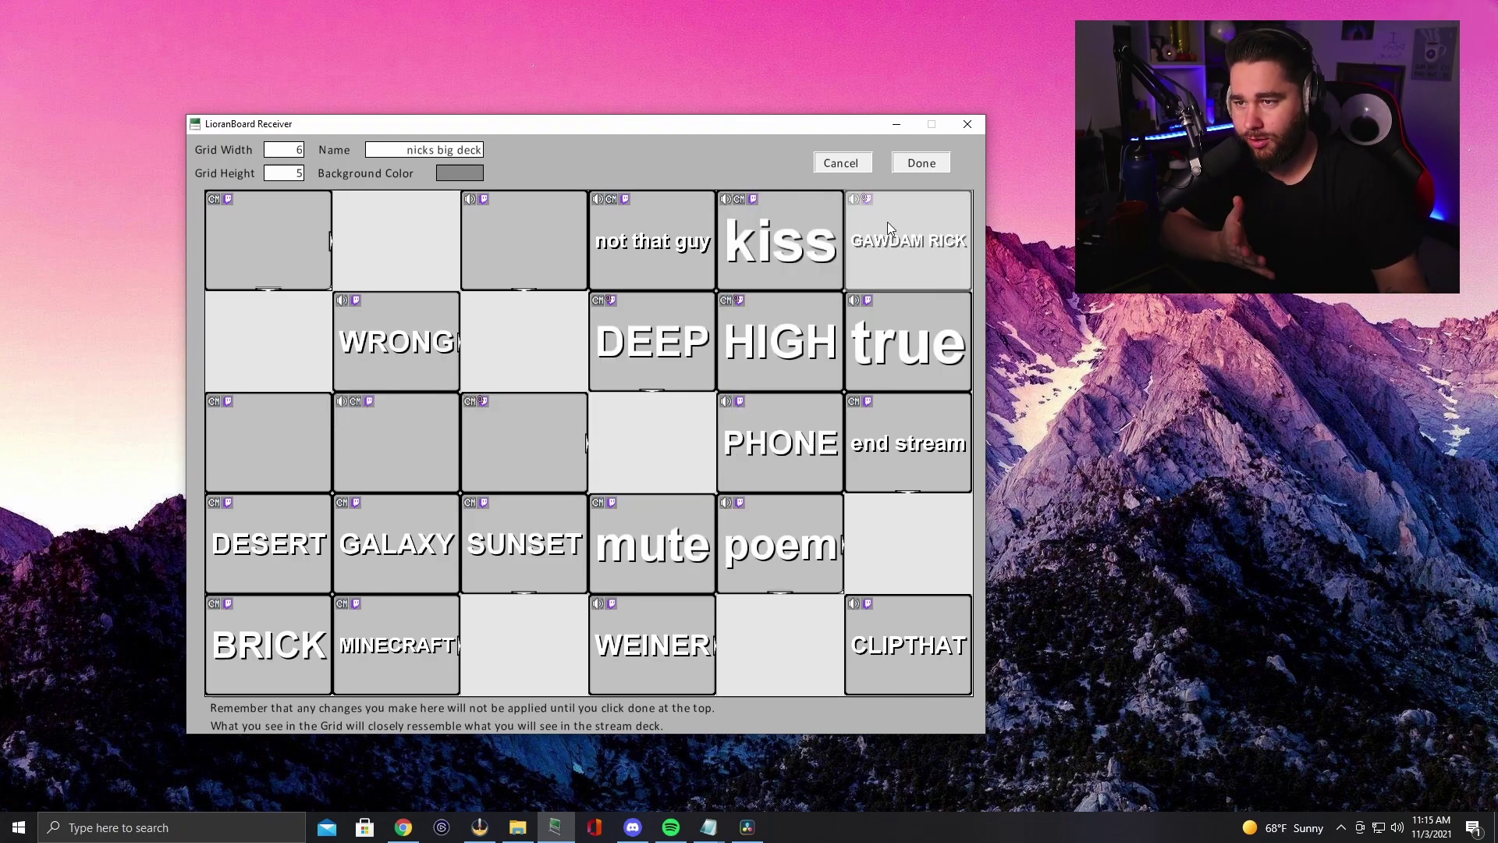